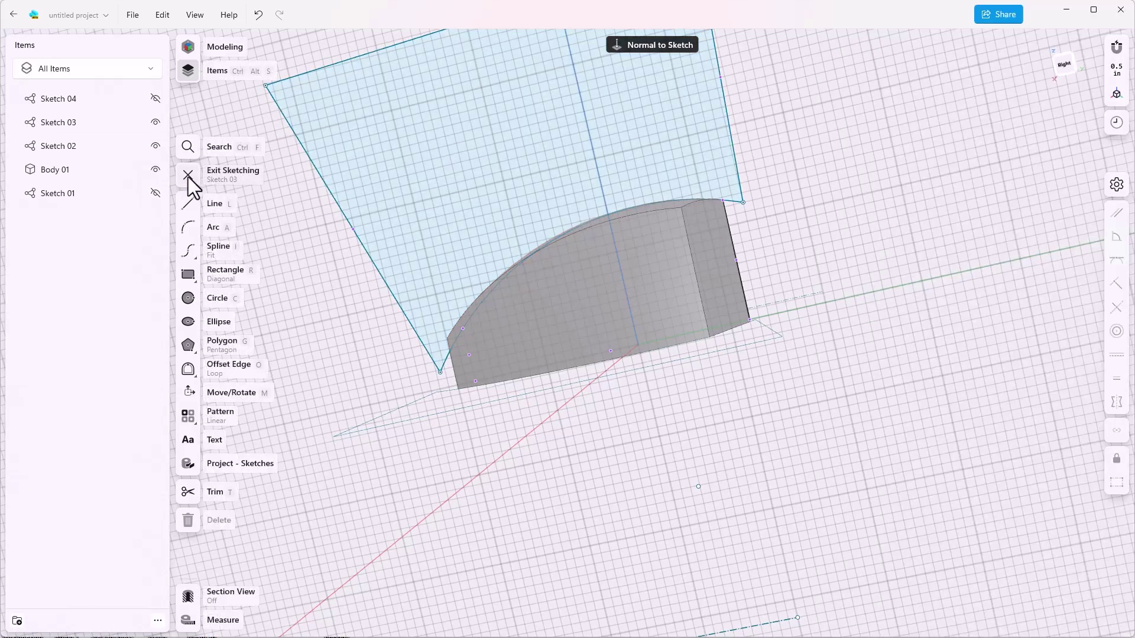
Leave the current sketch and start a new one on the body's large flat side face.
left_click(188, 176)
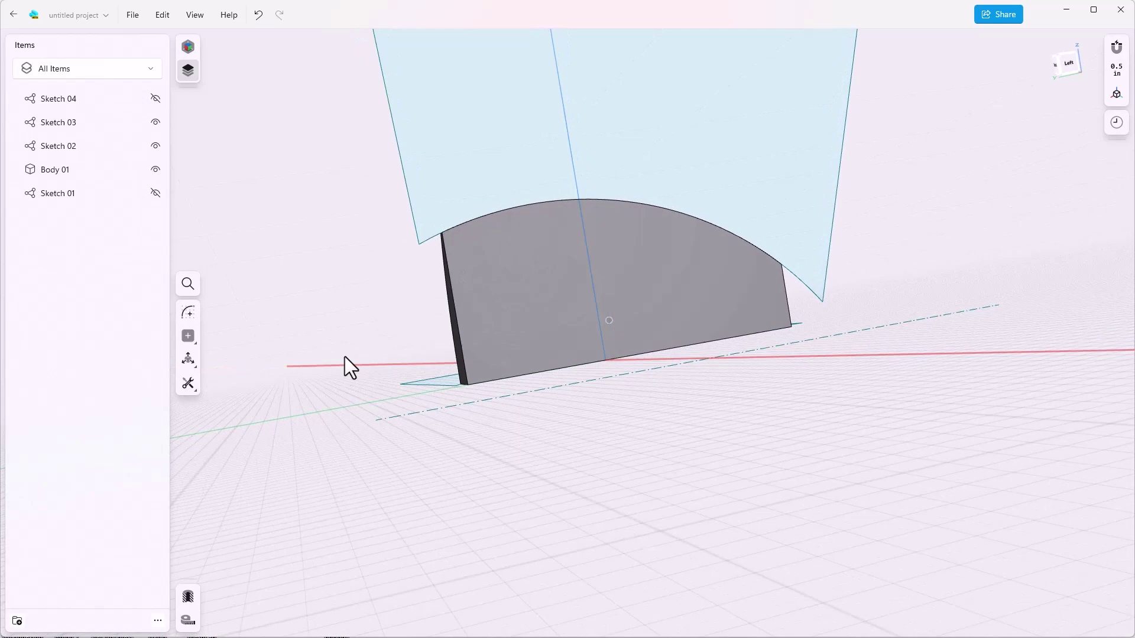
left_click(188, 312)
left_click(494, 310)
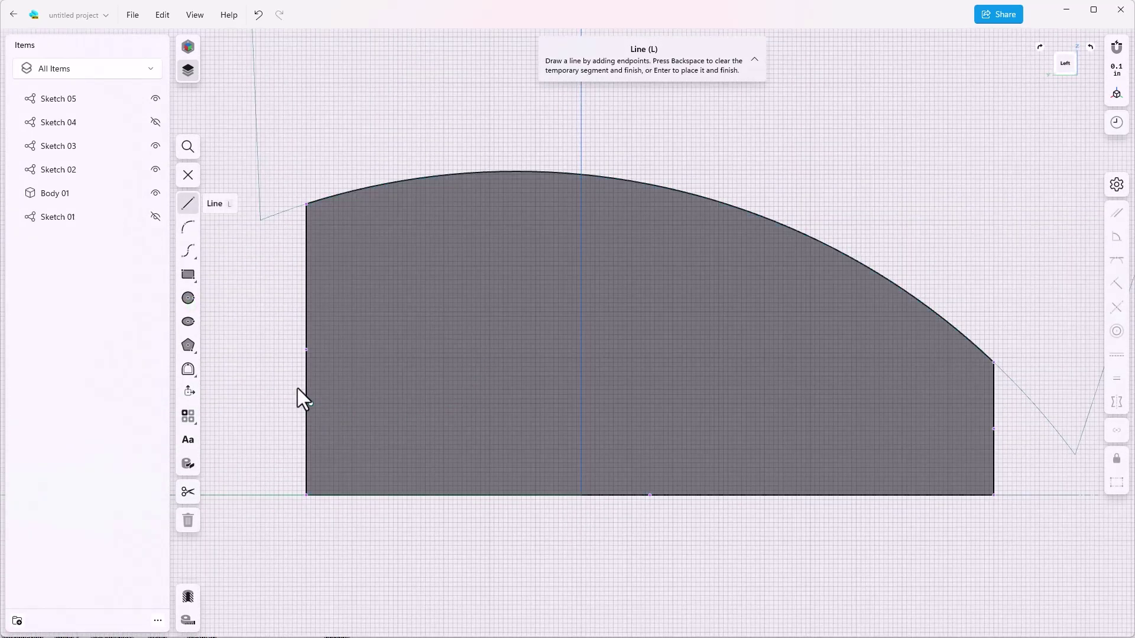
Draw a shallow, upward-bulging 45° arc about 15 in long across the lower part of the flat face, starting just outside its taller end.
left_click(187, 227)
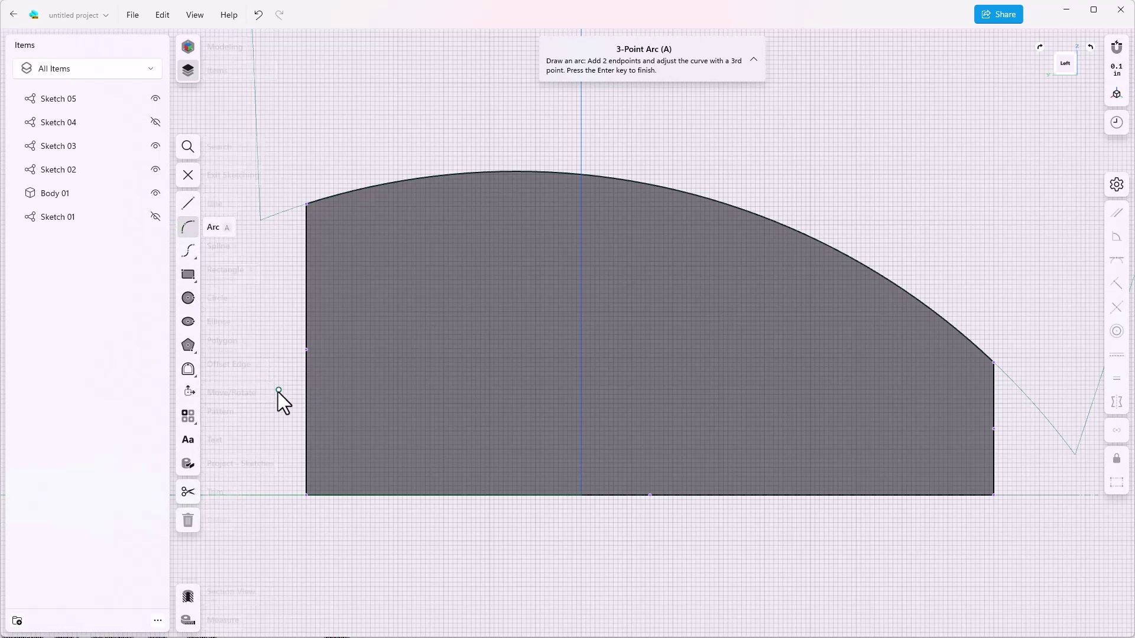
left_click(279, 391)
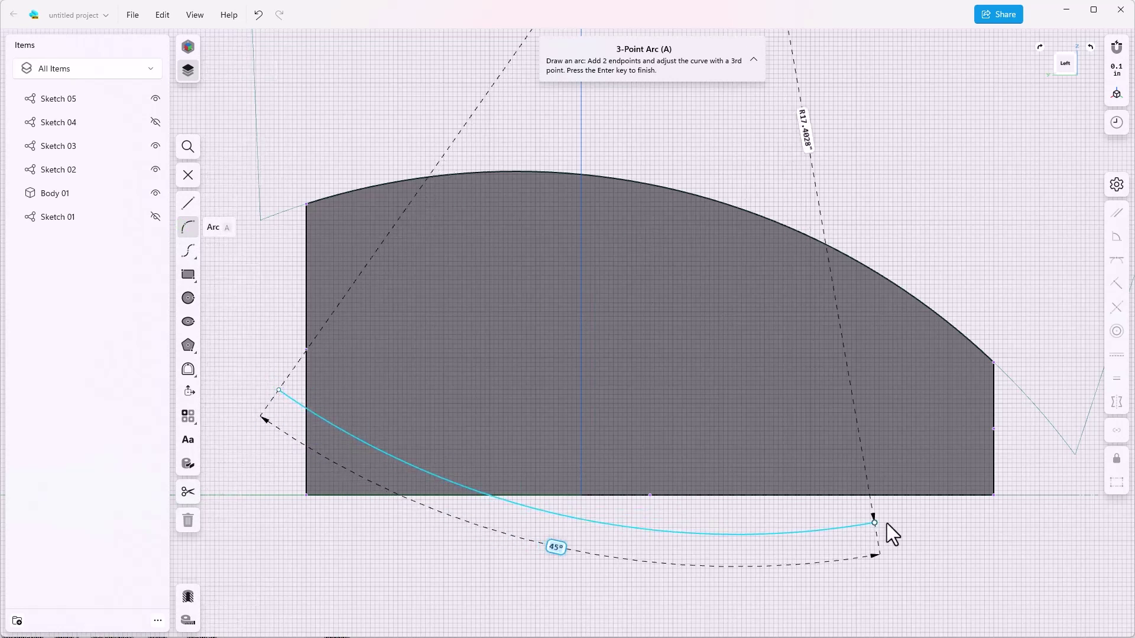
left_click(953, 514)
left_click(697, 400)
left_click_drag(698, 400, 717, 373)
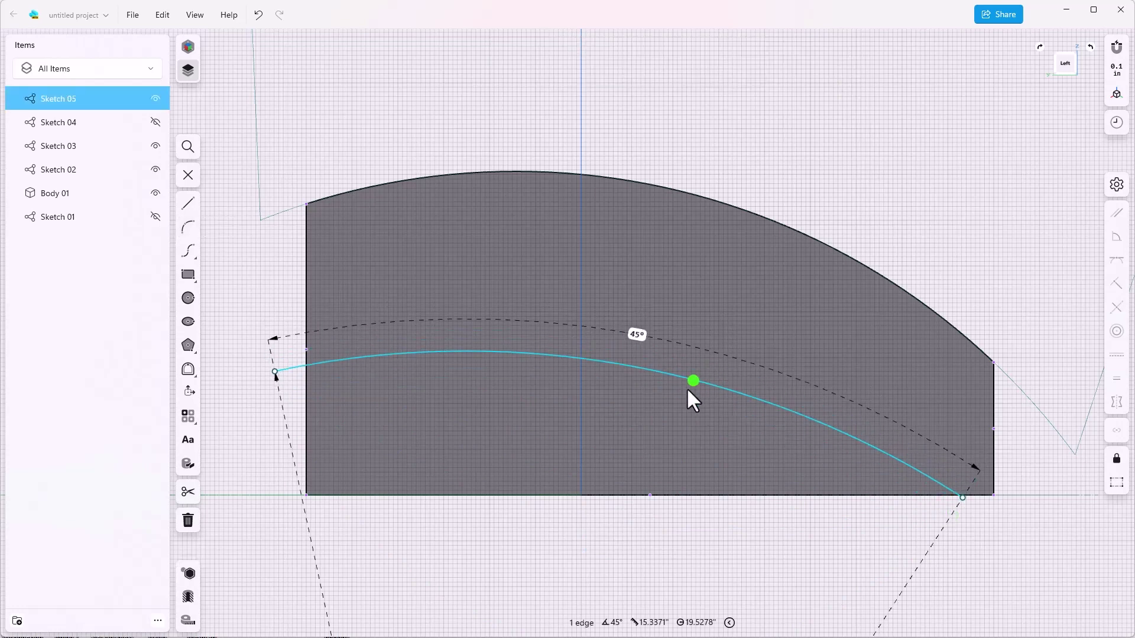
left_click(509, 548)
scroll(509, 548, "up", 3)
scroll(508, 547, "down", 5)
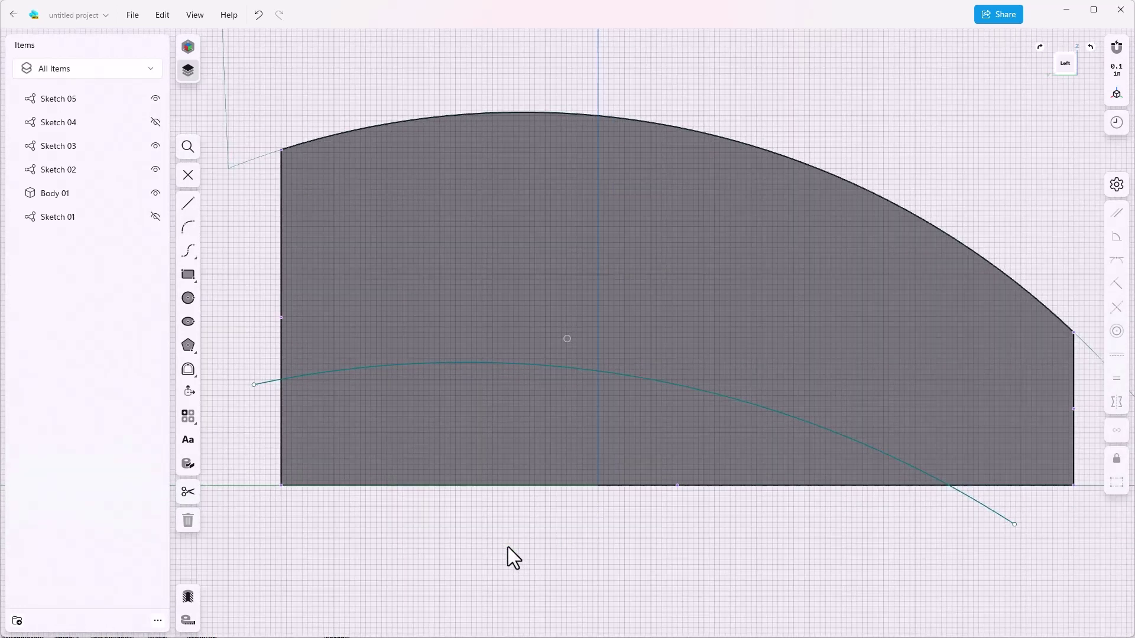
Close the arc into a profile below the body with a vertical line about 7.2 in, a horizontal line about 14.2 in and a closing line.
left_click(183, 203)
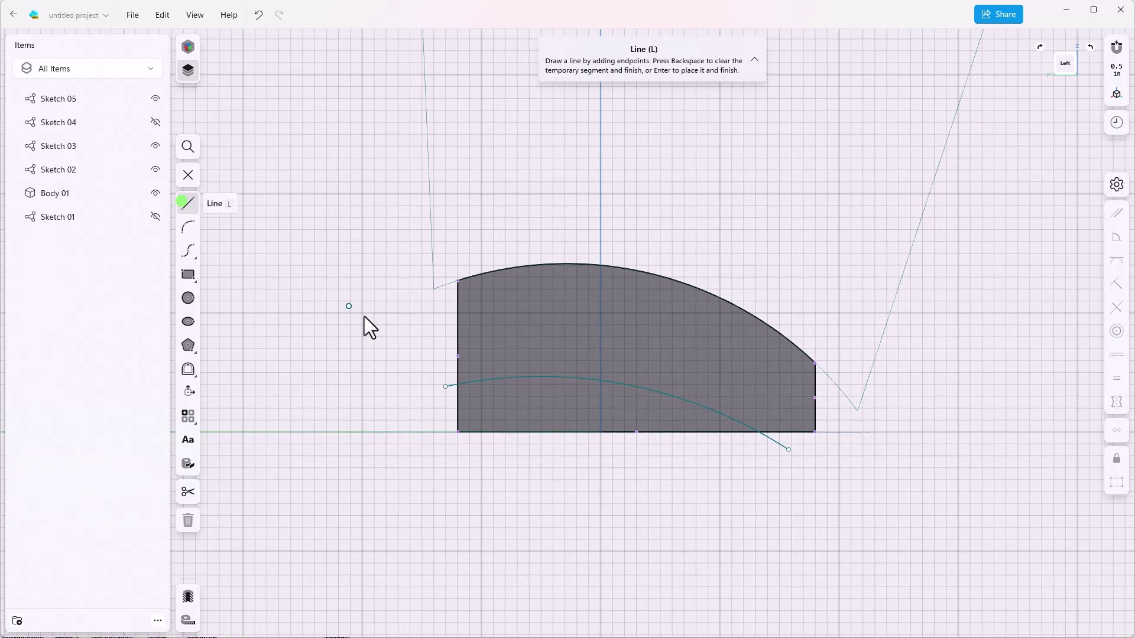
left_click(445, 387)
left_click(446, 558)
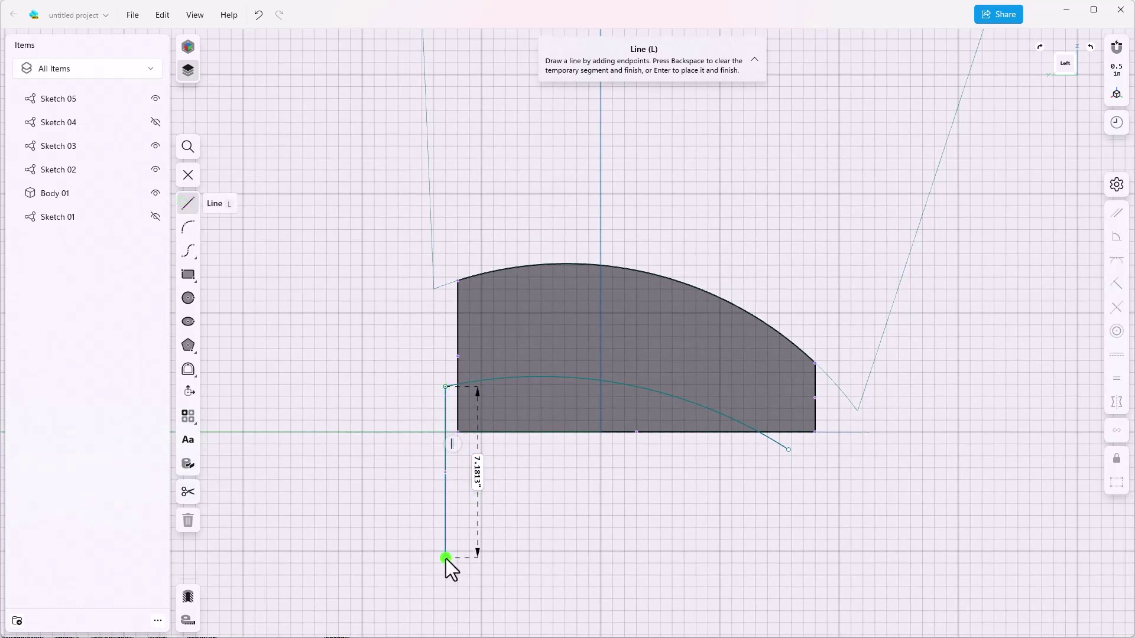
left_click(784, 558)
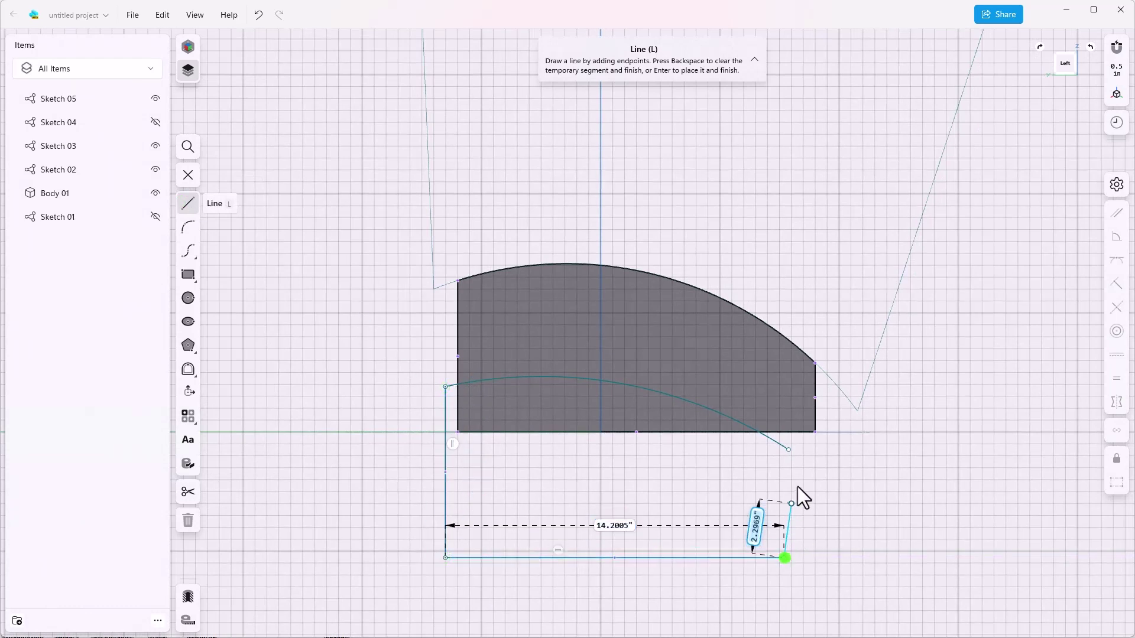
left_click(789, 449)
Draw a 15 in horizontal line below the closed profile and turn it into a construction line.
scroll(477, 612, "up", 1)
scroll(478, 611, "down", 3)
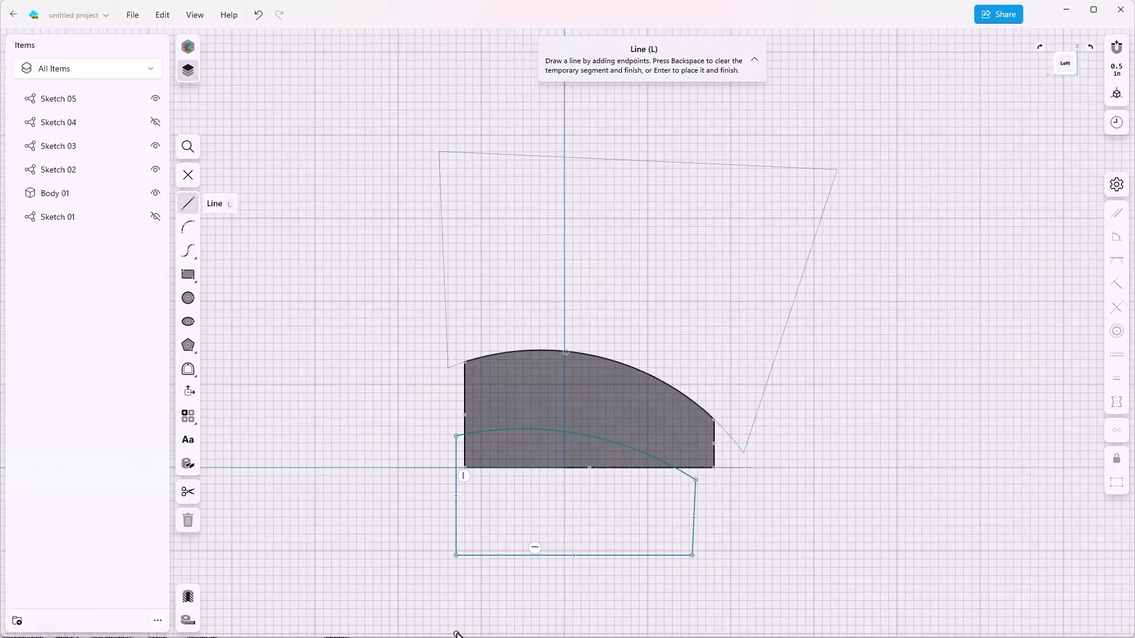
middle_click_drag(456, 632, 461, 526)
middle_click_drag(477, 586, 472, 523)
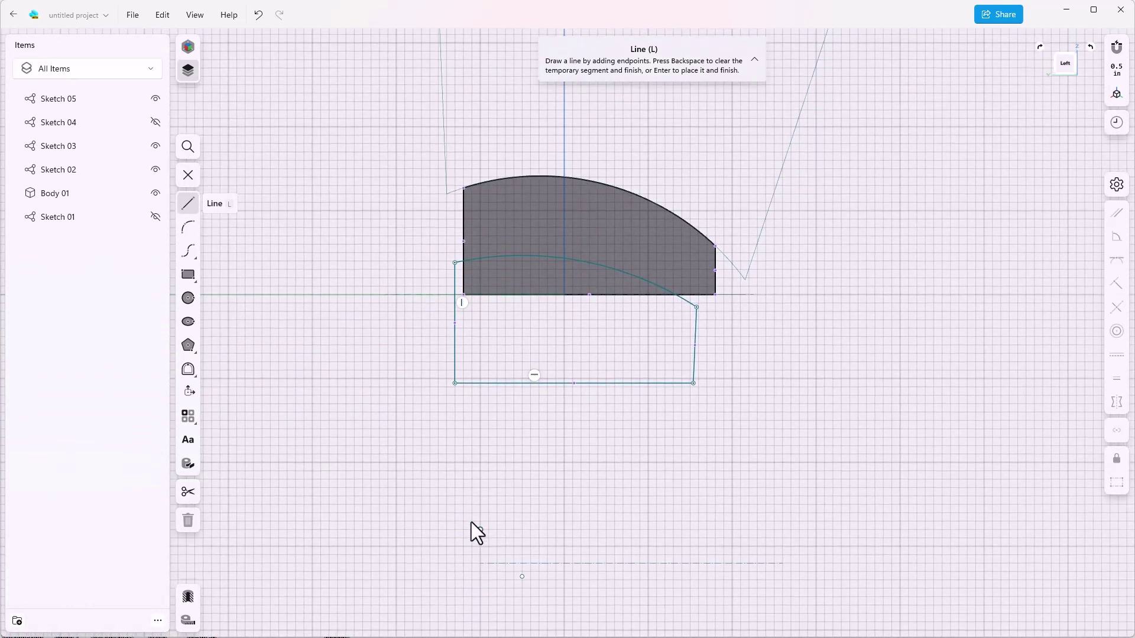
left_click(455, 462)
key("Return")
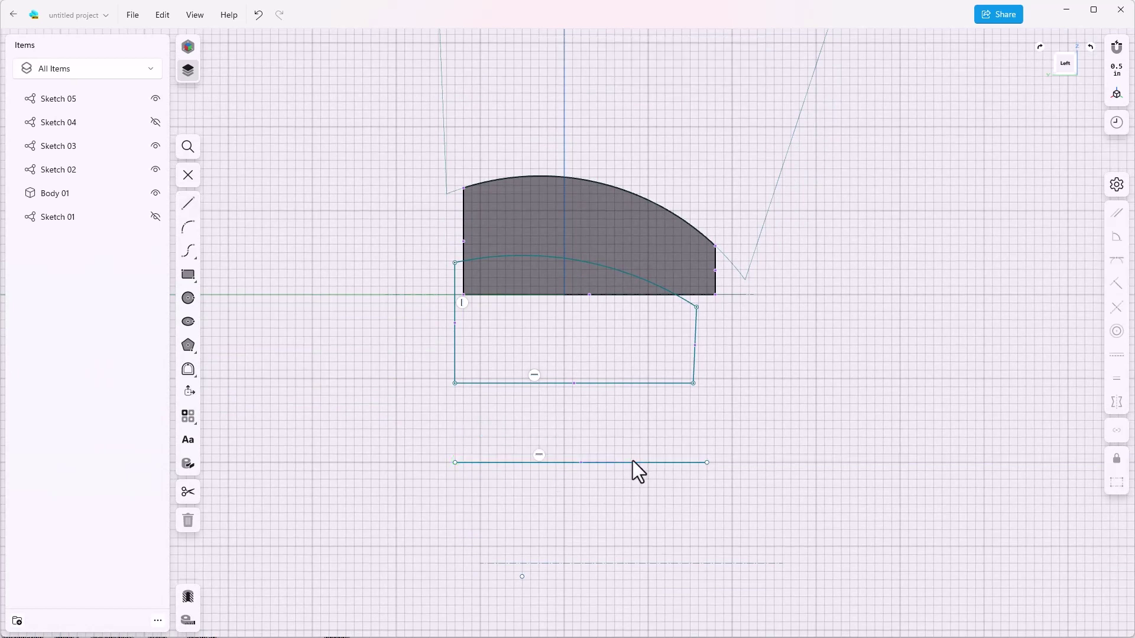
left_click(633, 463)
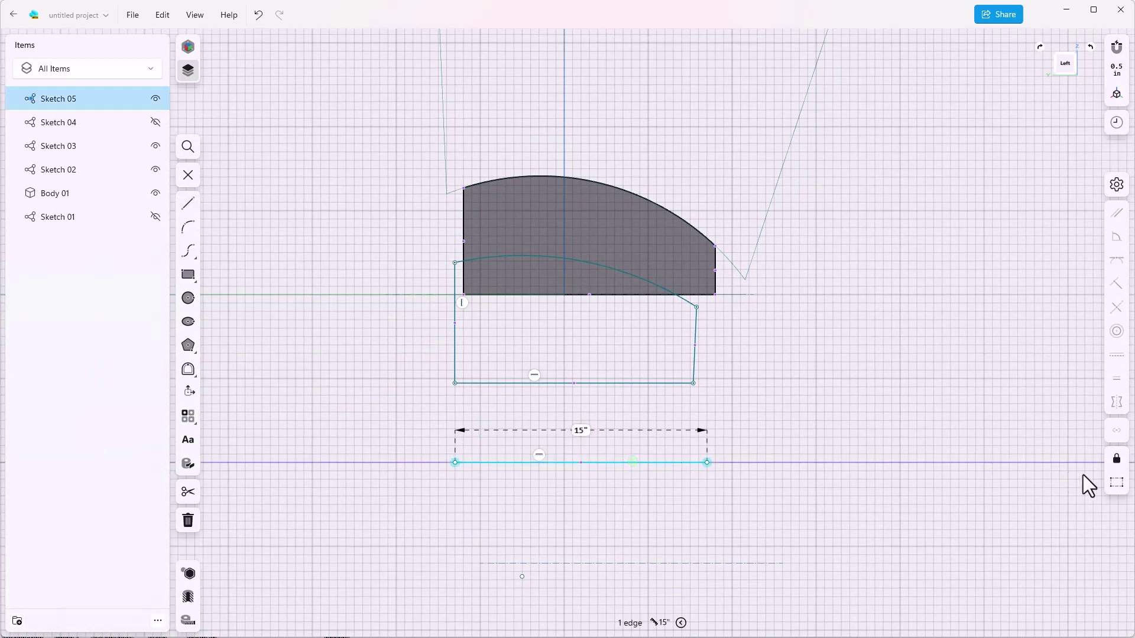
left_click(1117, 483)
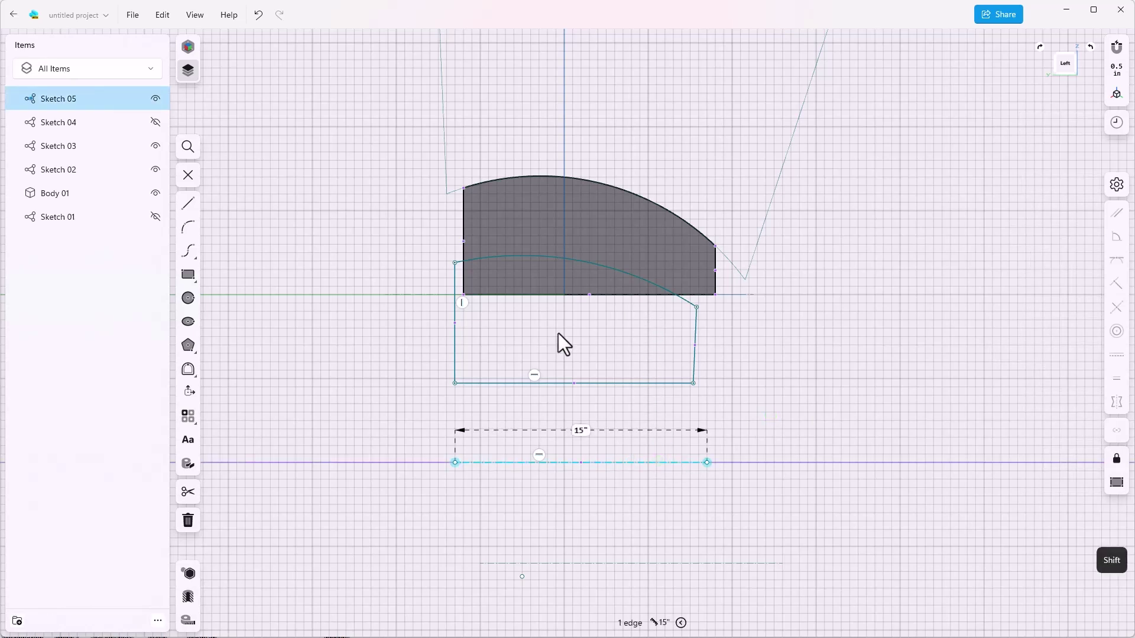
Set the distance between the body's bottom edge and the construction line to 8 in.
left_click(541, 295, "shift")
left_click(423, 380)
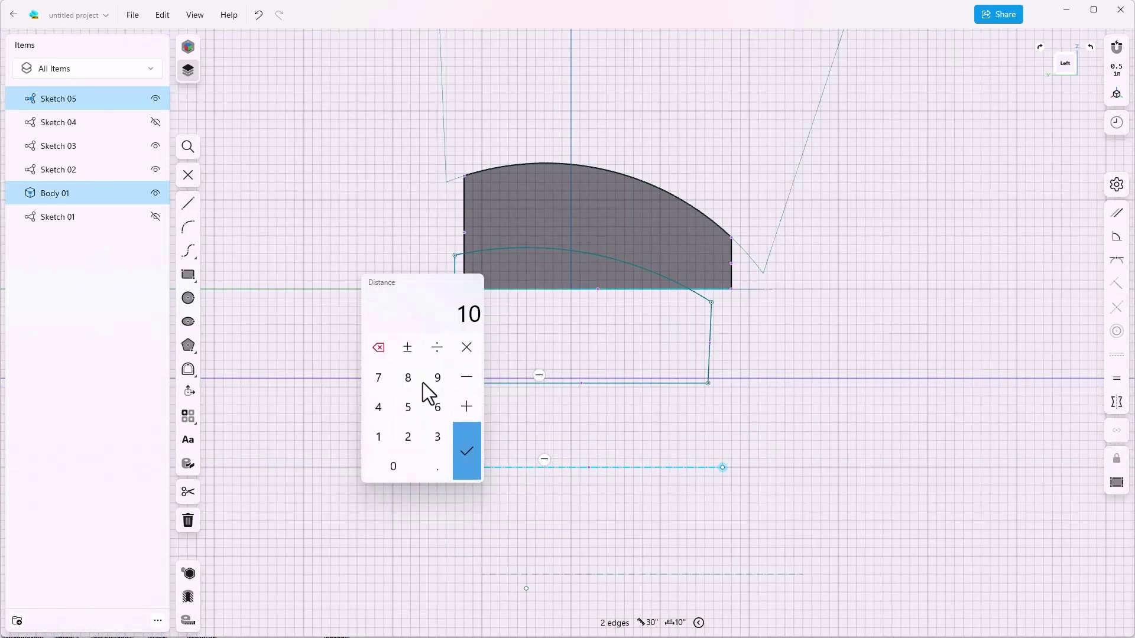
type("8")
key("Return")
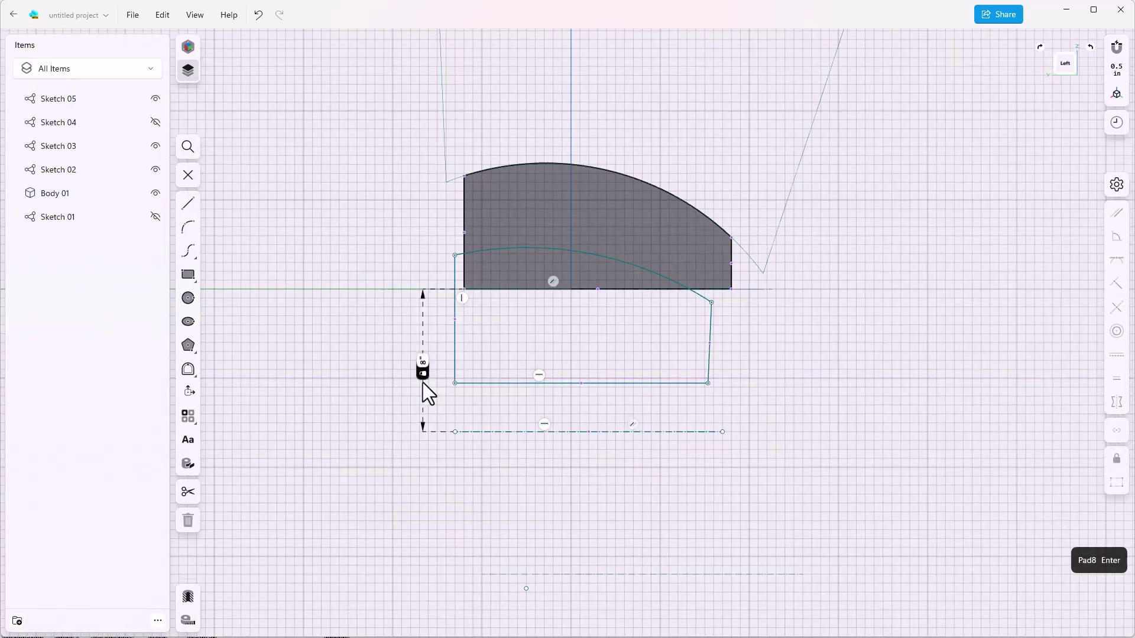
Revolve the closed profile about the construction line through a partial angle so that it sweeps under the body's width.
key("e")
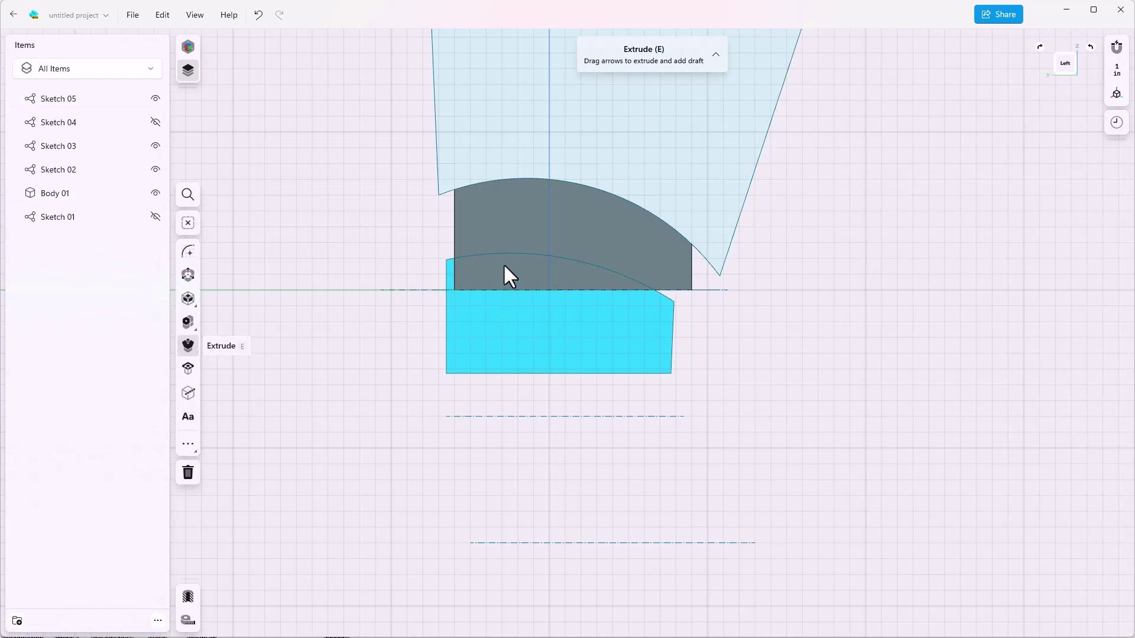
left_click(503, 264)
key("v")
left_click(563, 415)
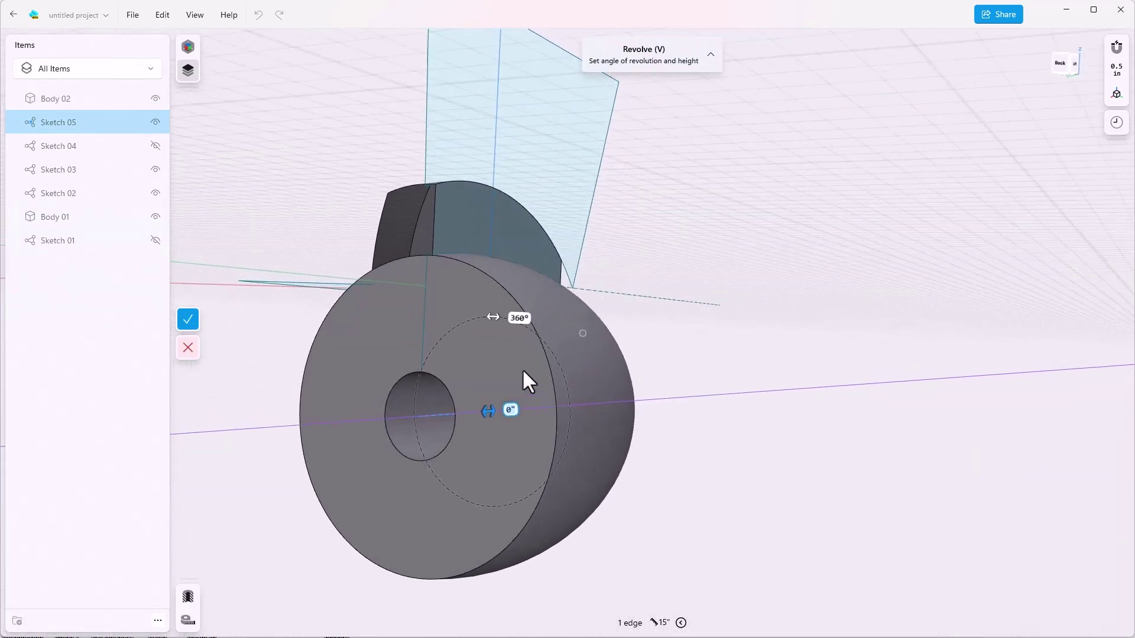
left_click_drag(478, 329, 382, 367)
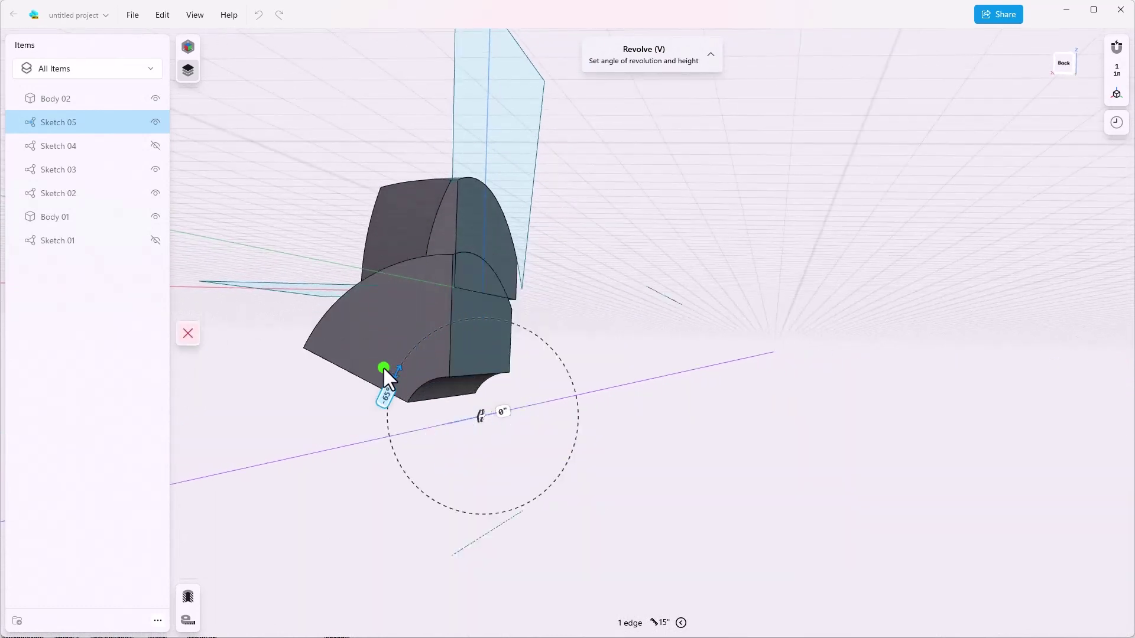
Subtract the revolved body from the original body.
left_click(188, 383)
left_click(243, 431)
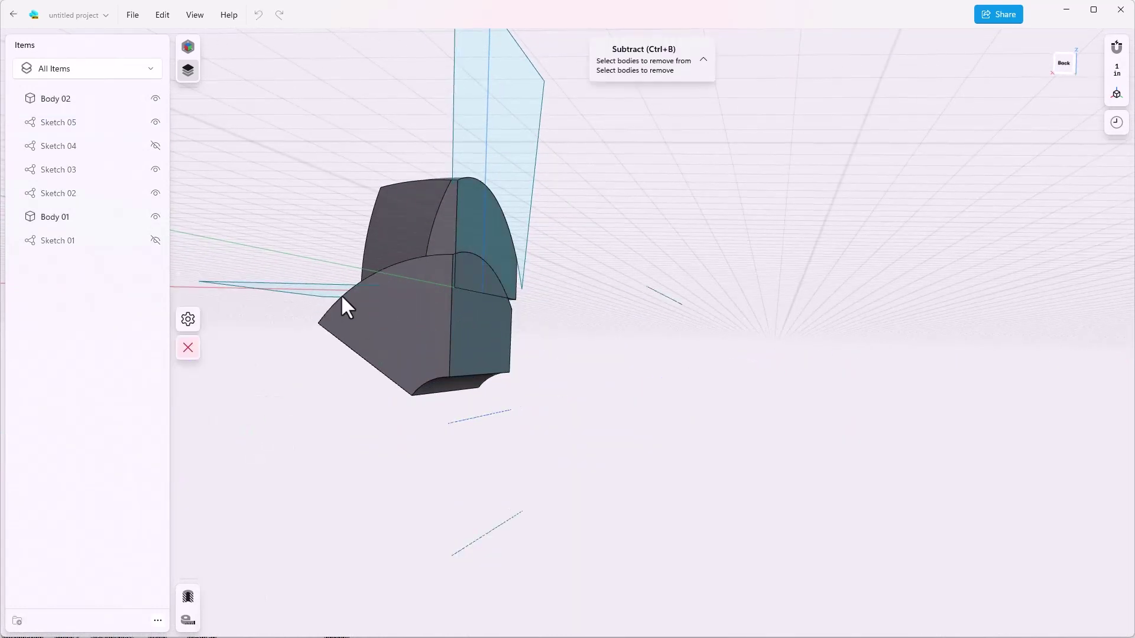
left_click(440, 228)
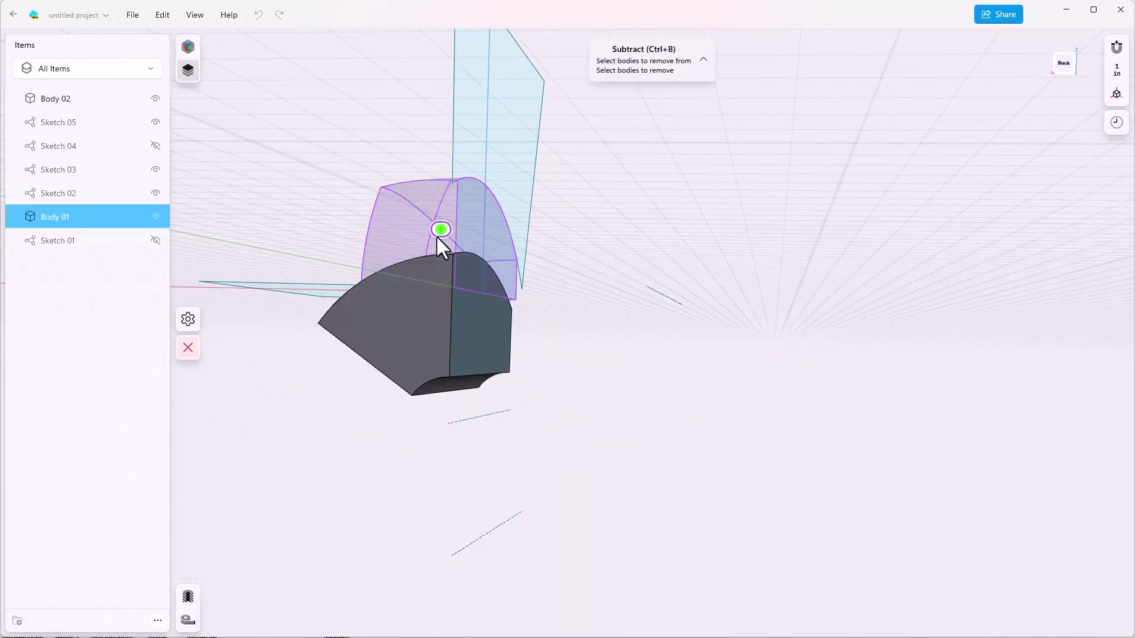
left_click(417, 304)
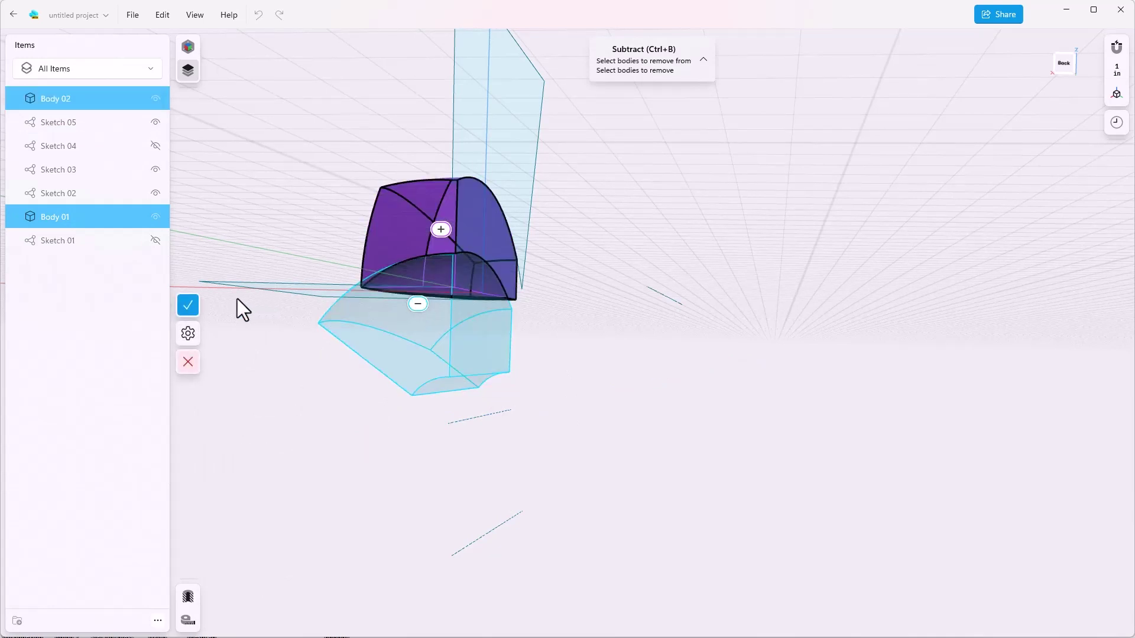
left_click(189, 306)
Hide Sketch 05, Sketch 03 and Sketch 02 so that only the body is shown.
mouse_move(624, 399)
right_mouse_down()
mouse_move(568, 397)
mouse_move(585, 395)
right_mouse_up()
left_click(157, 98)
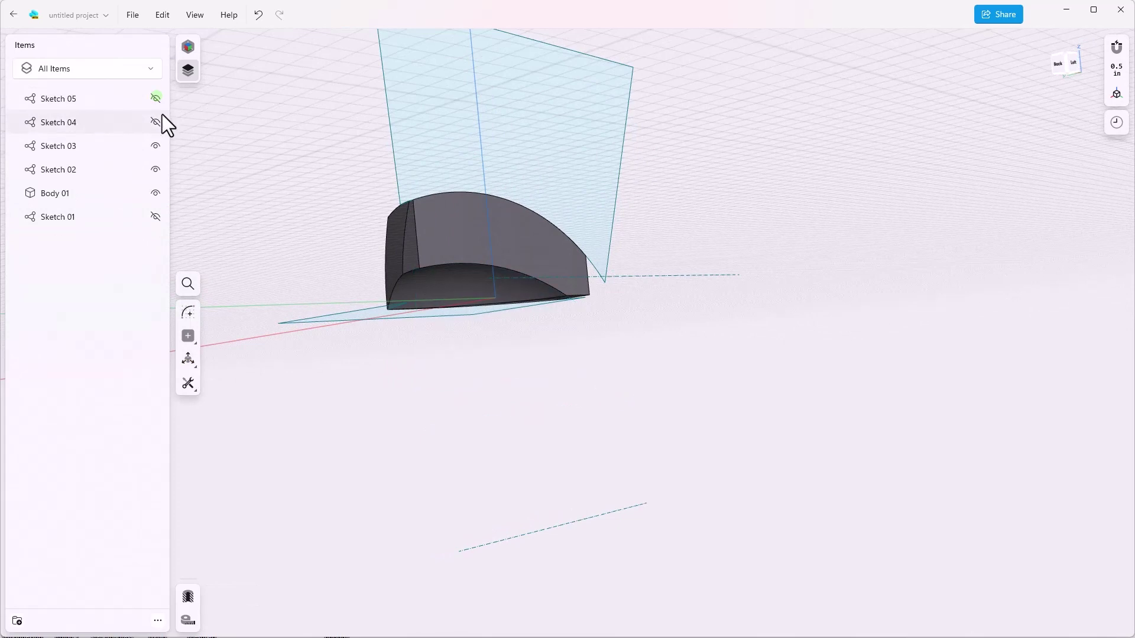
left_click(154, 146)
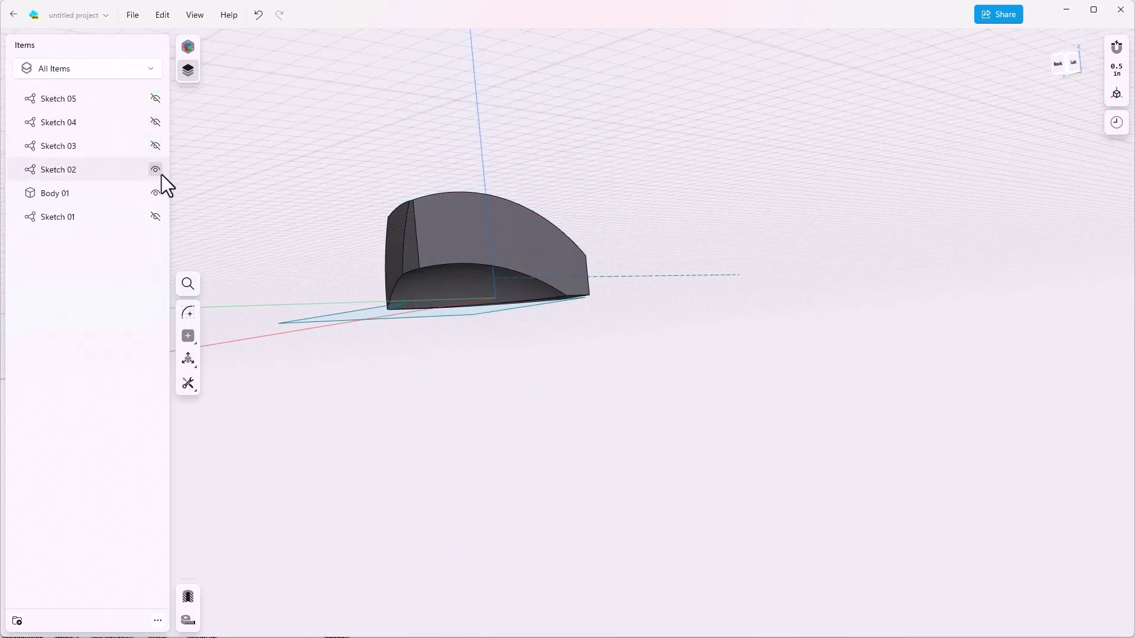
left_click(155, 169)
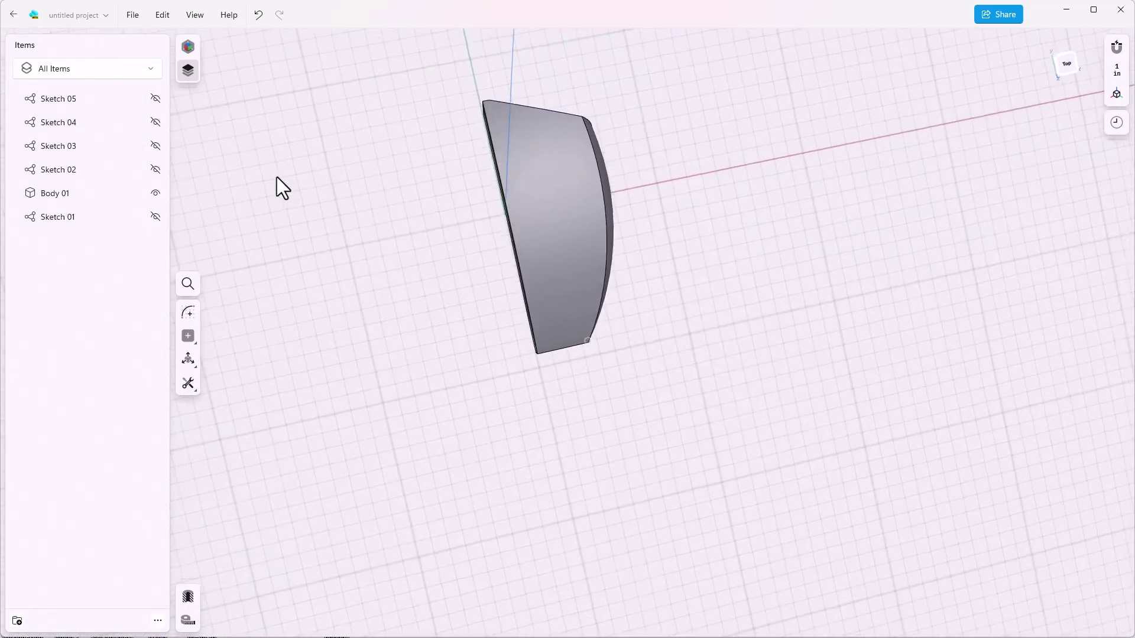
Start a new sketch on the flat crescent-shaped face at the underside of the body.
left_click(184, 318)
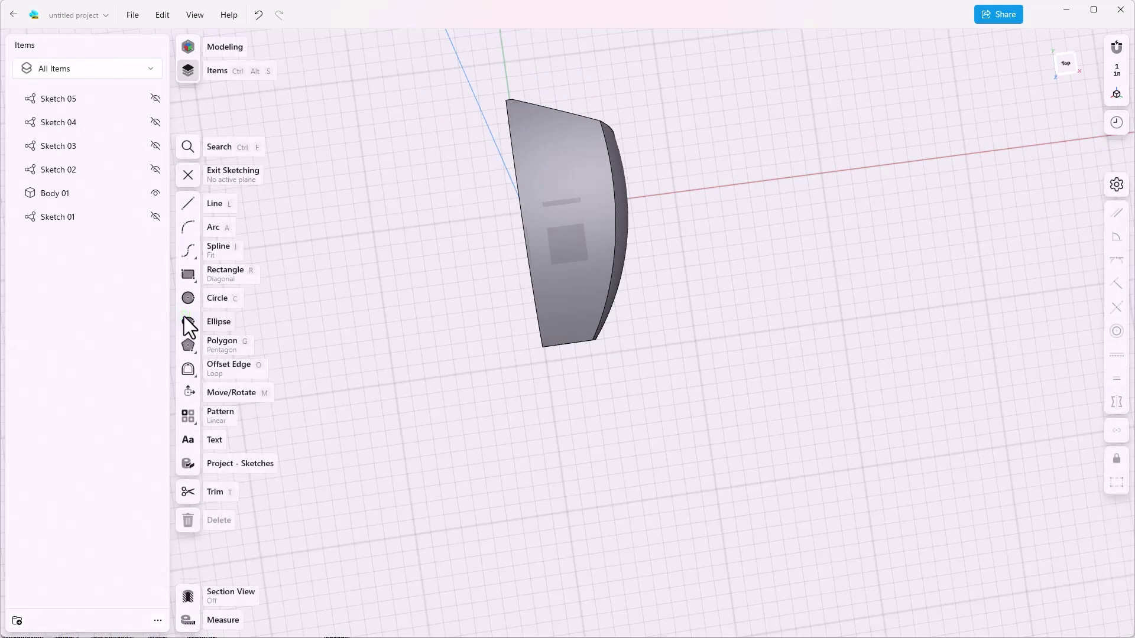
right_click_drag(488, 339, 553, 290)
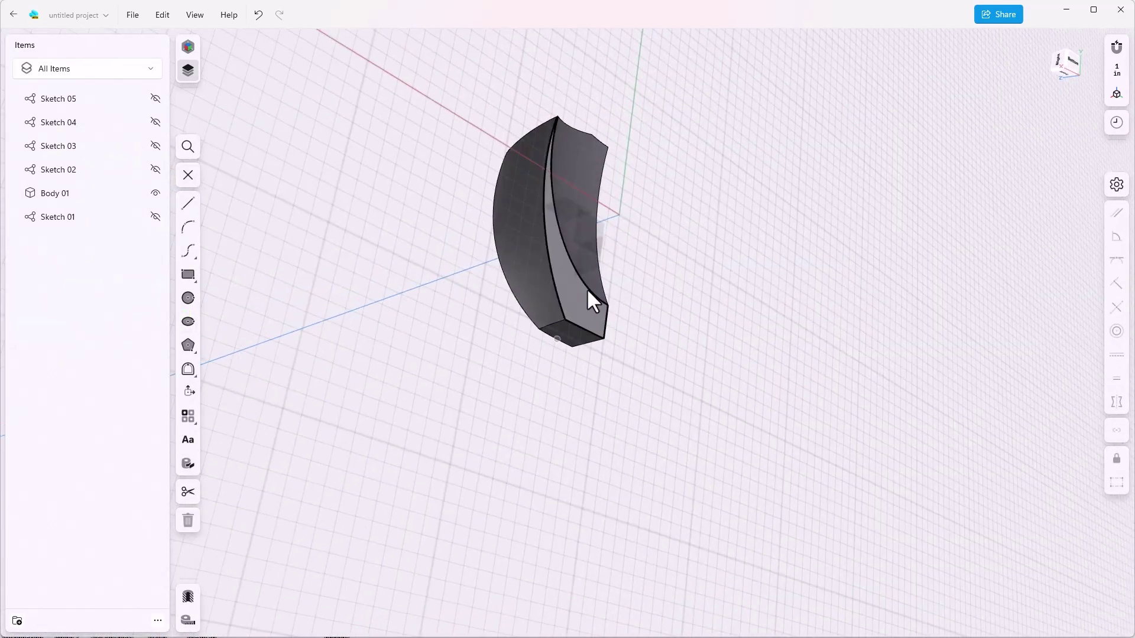
left_click(582, 303)
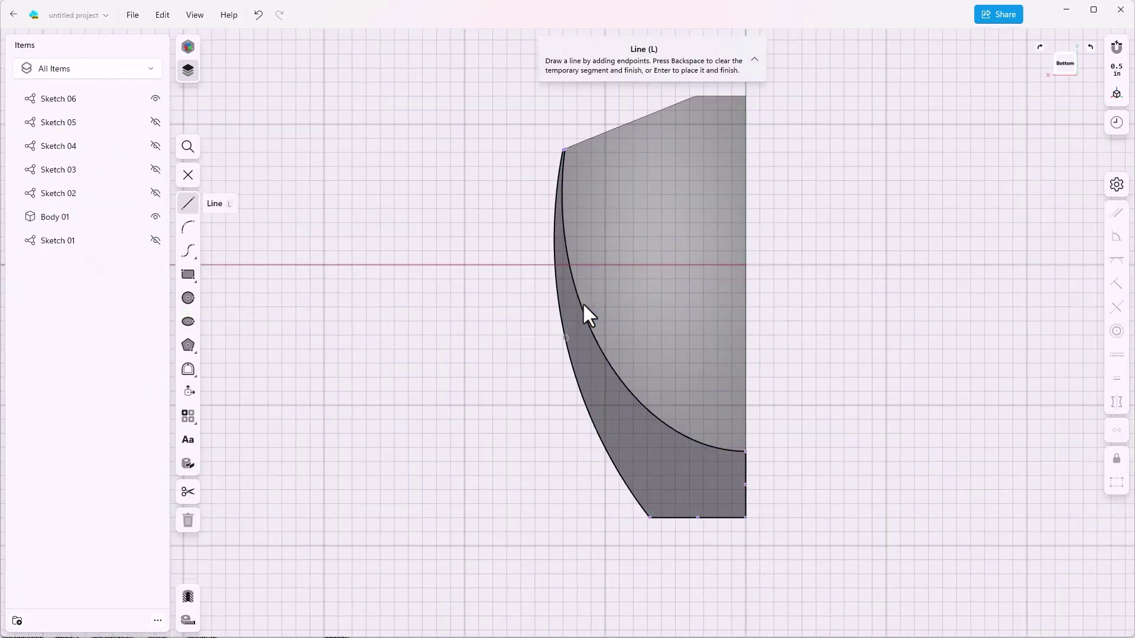
Draw an arc of about 9.9 in radius and 58° from the short straight inner edge to a point beyond the face's outer curve.
left_click(188, 225)
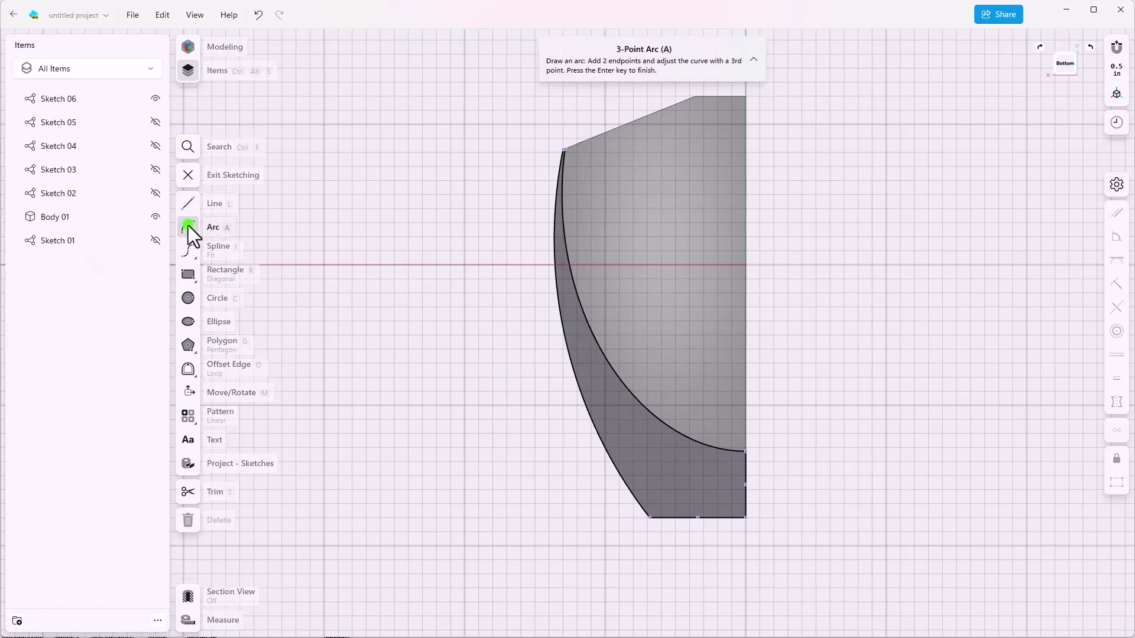
left_click(746, 504)
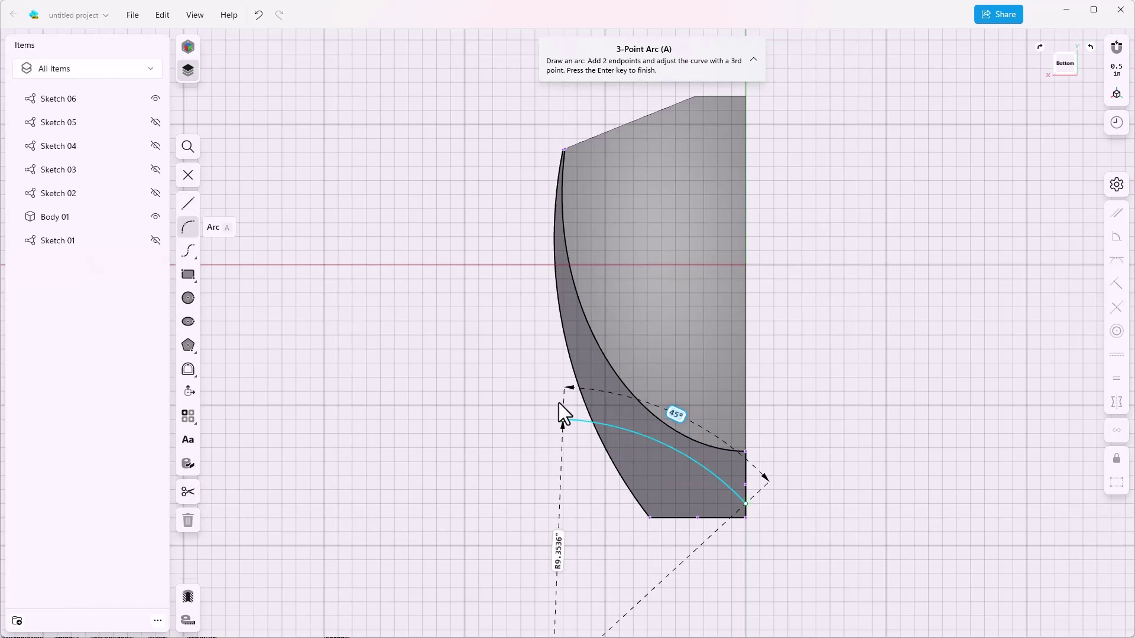
left_click(511, 374)
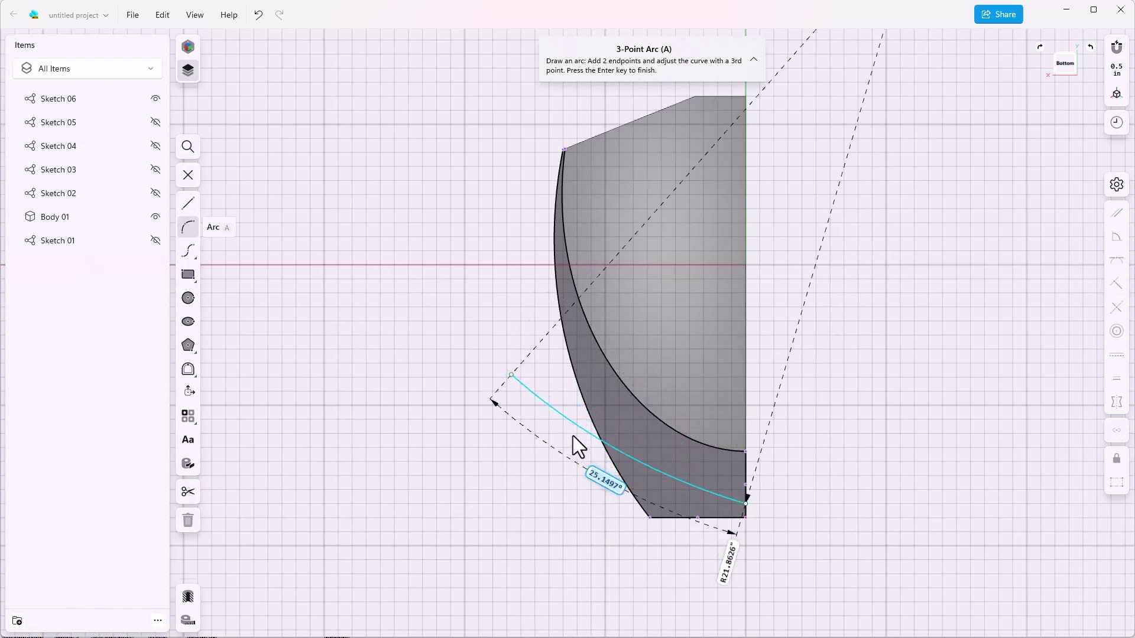
left_click(581, 450)
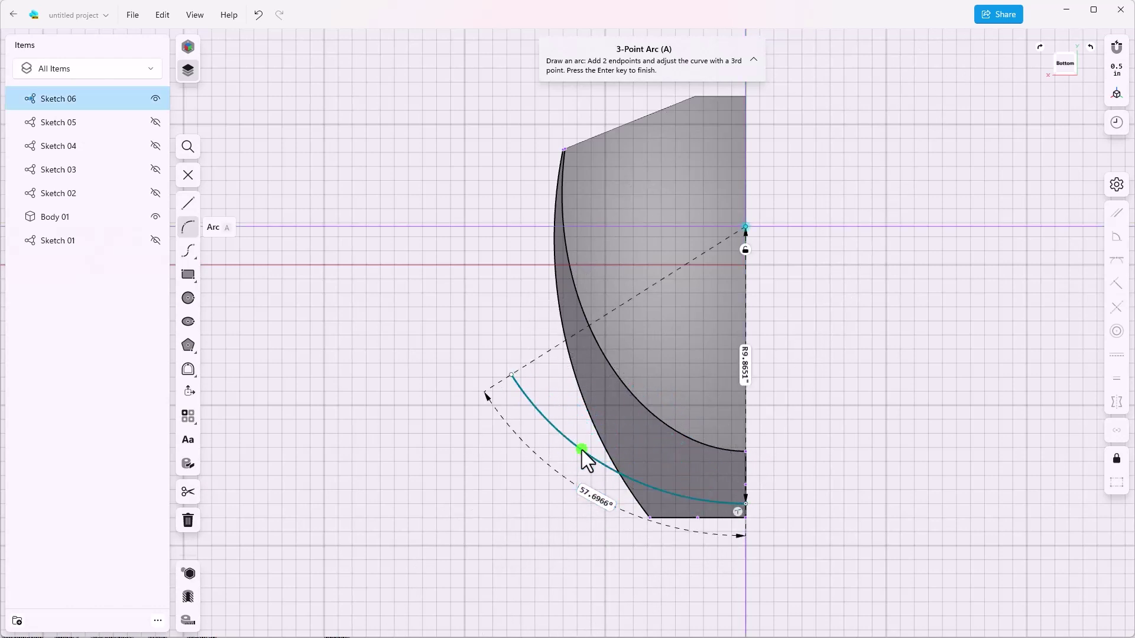
key("Escape")
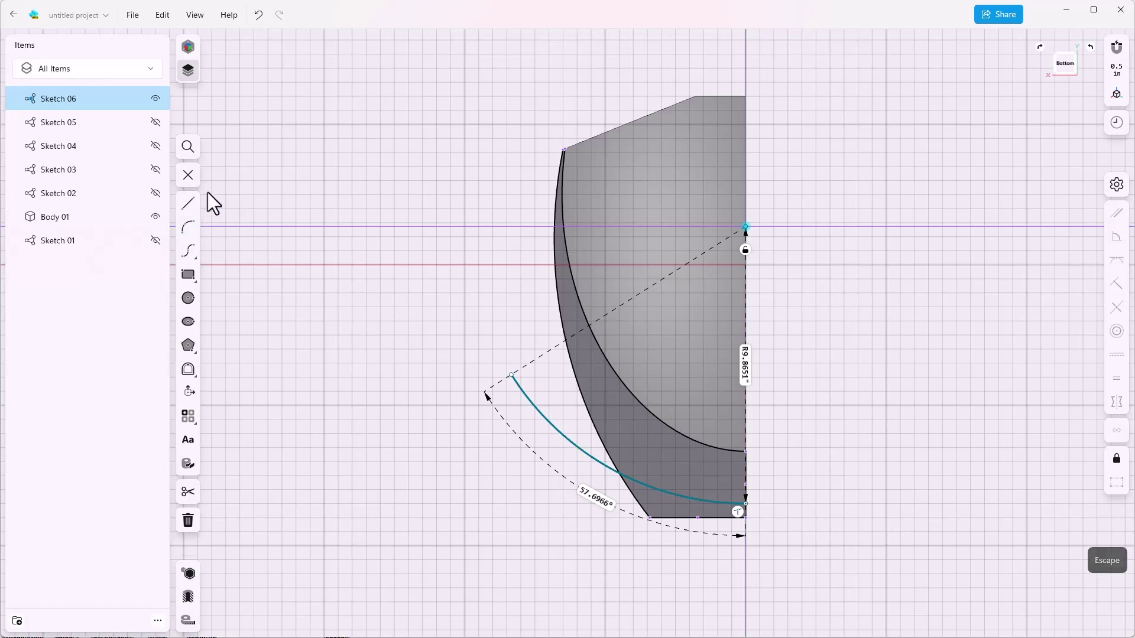
Close the arc into a profile with three lines of about 7.7, 8.9 and 3.5 in, enclosing the face's narrow end.
left_click(189, 203)
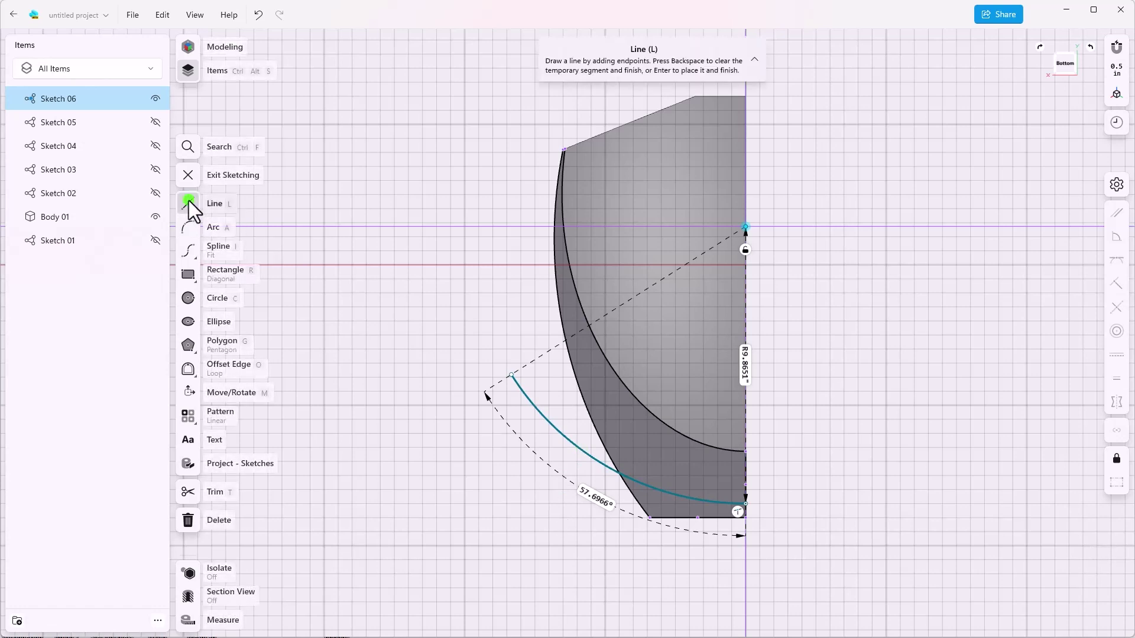
left_click(512, 376)
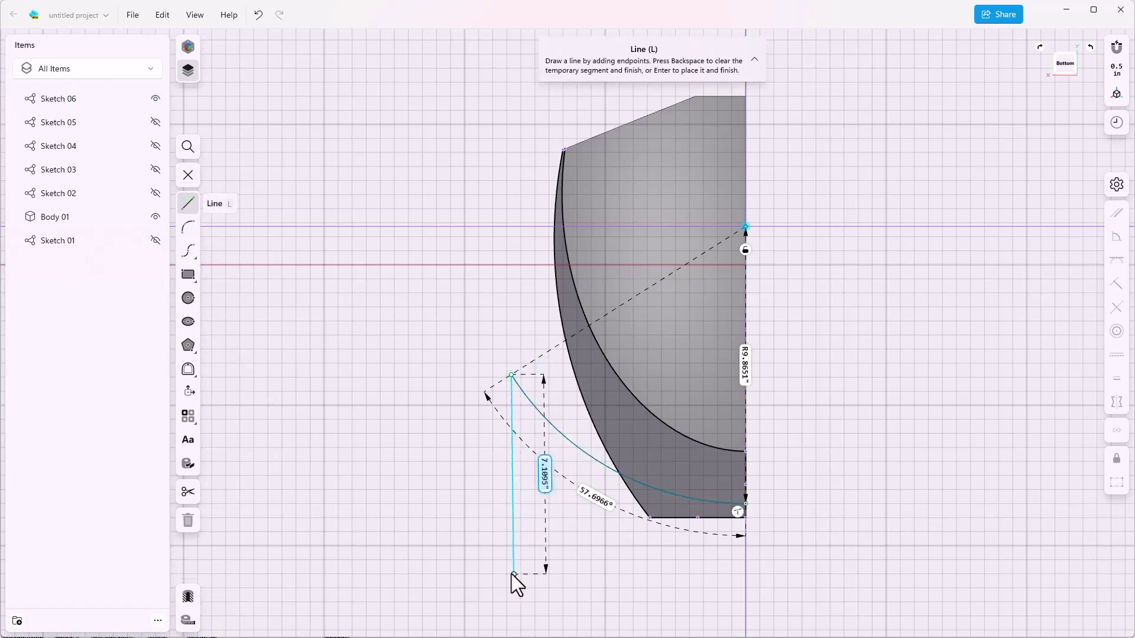
left_click(498, 591)
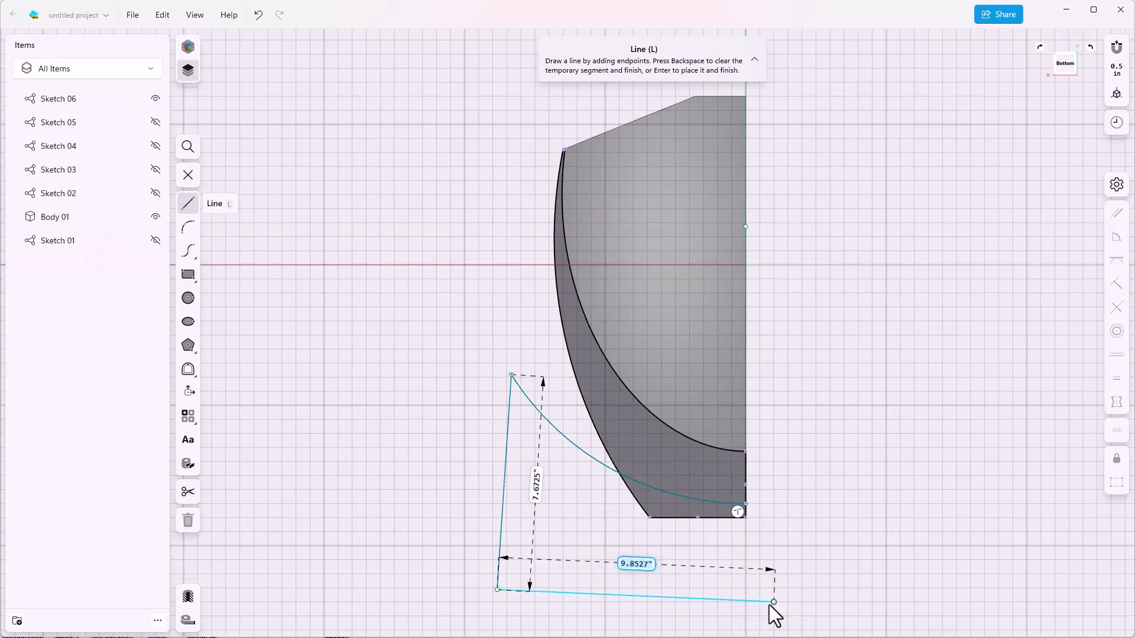
left_click(746, 602)
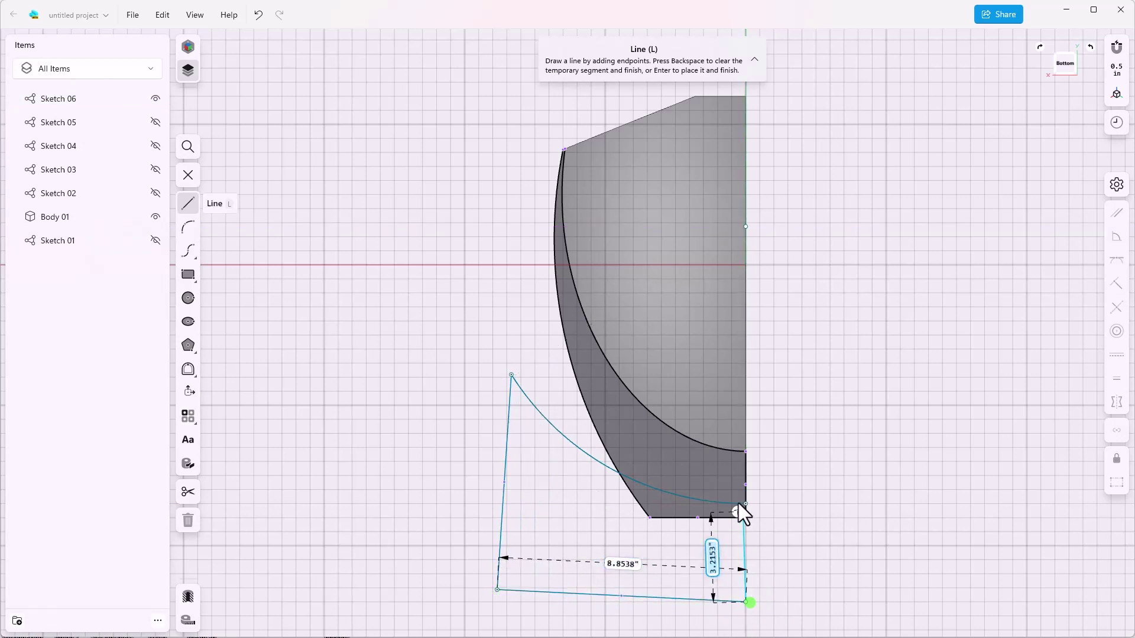
left_click(746, 504)
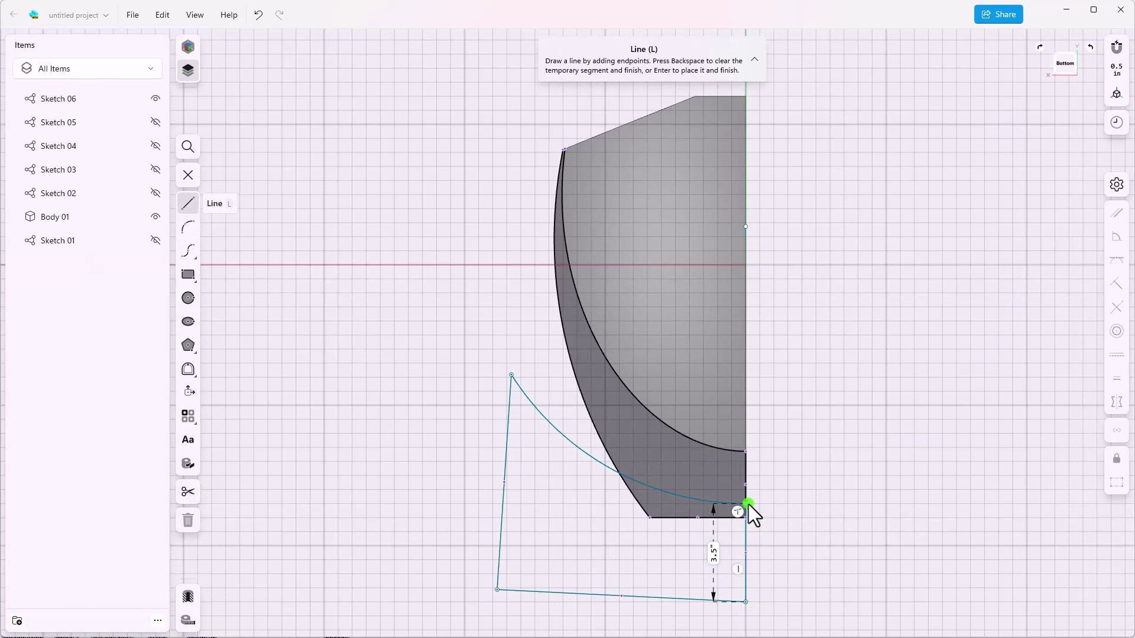
key("BackSpace")
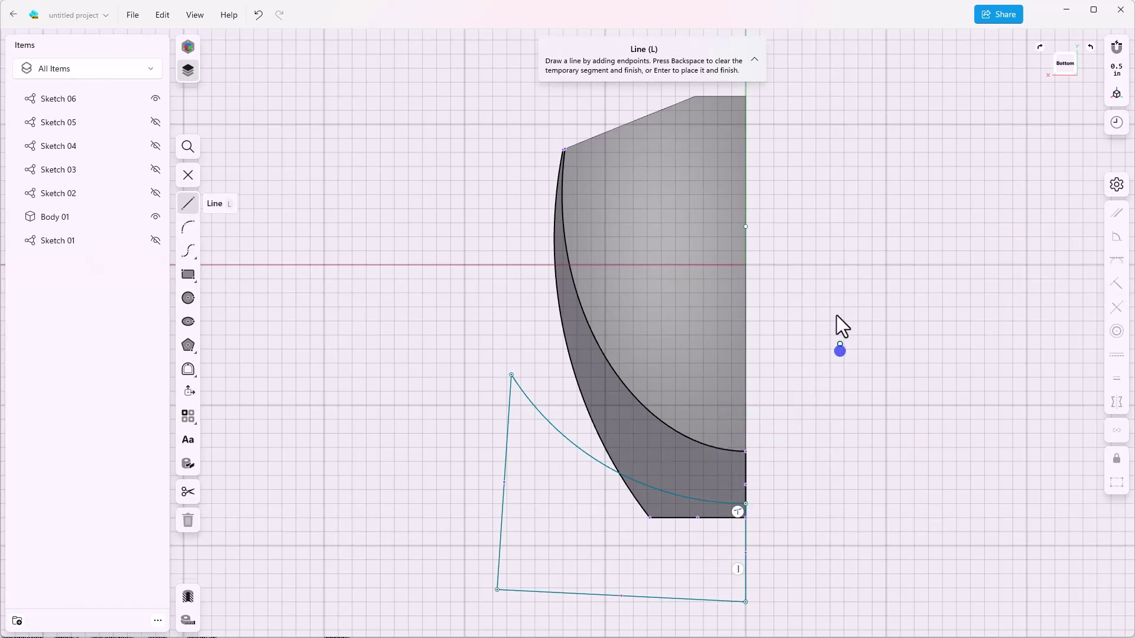
Draw a horizontal line of about 11.5 in across the wide end of the body and make it construction geometry.
left_click(774, 180)
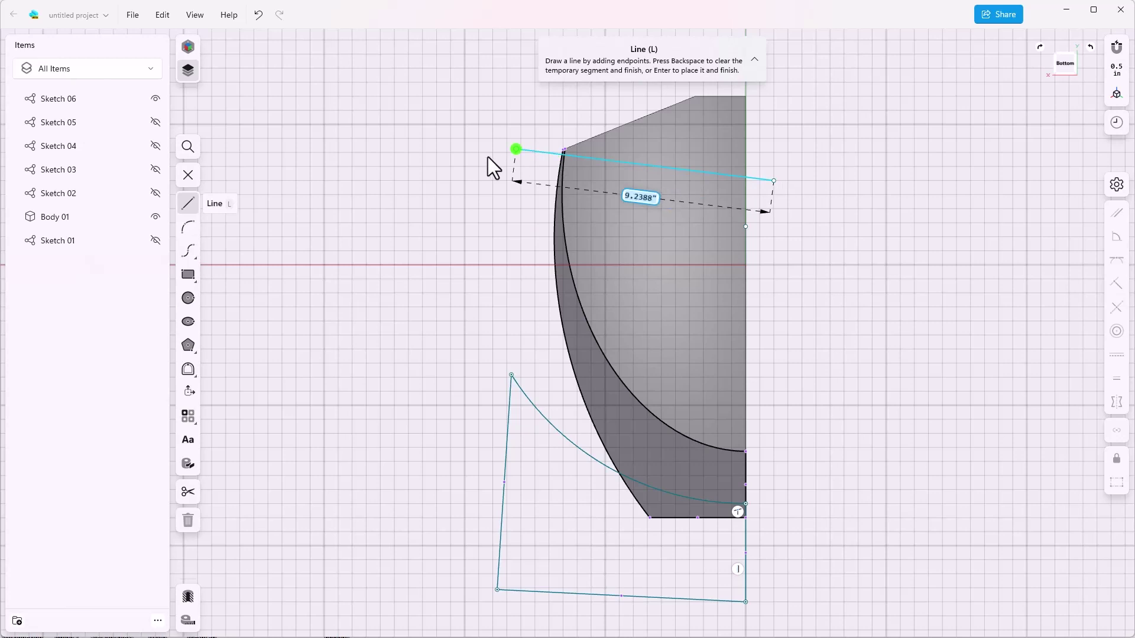
left_click(449, 181)
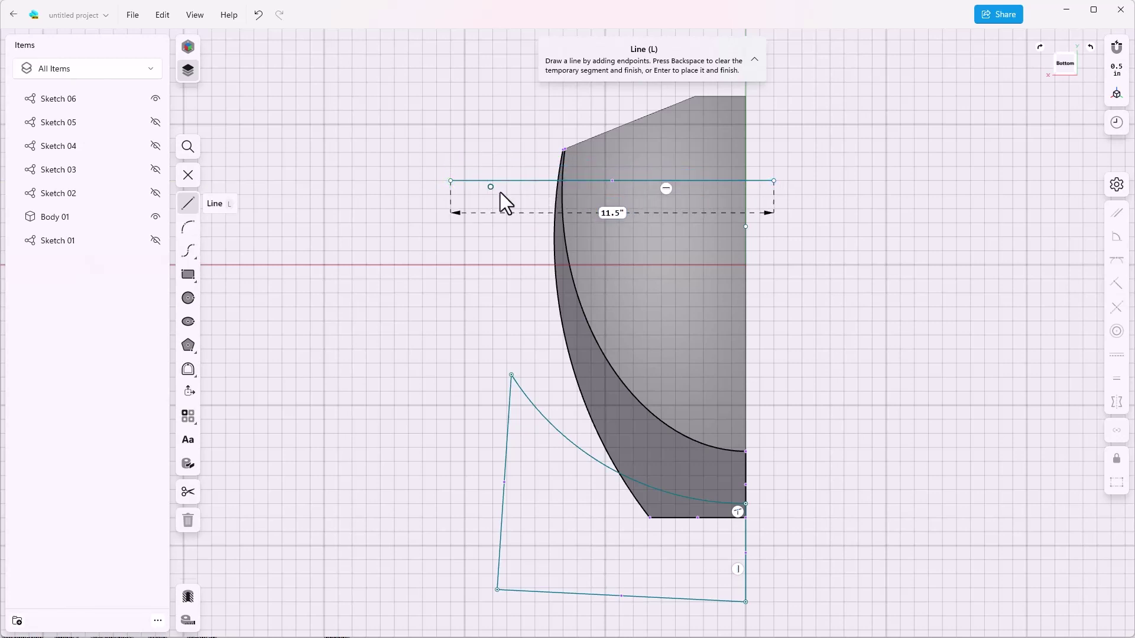
key("Escape")
left_click(673, 181)
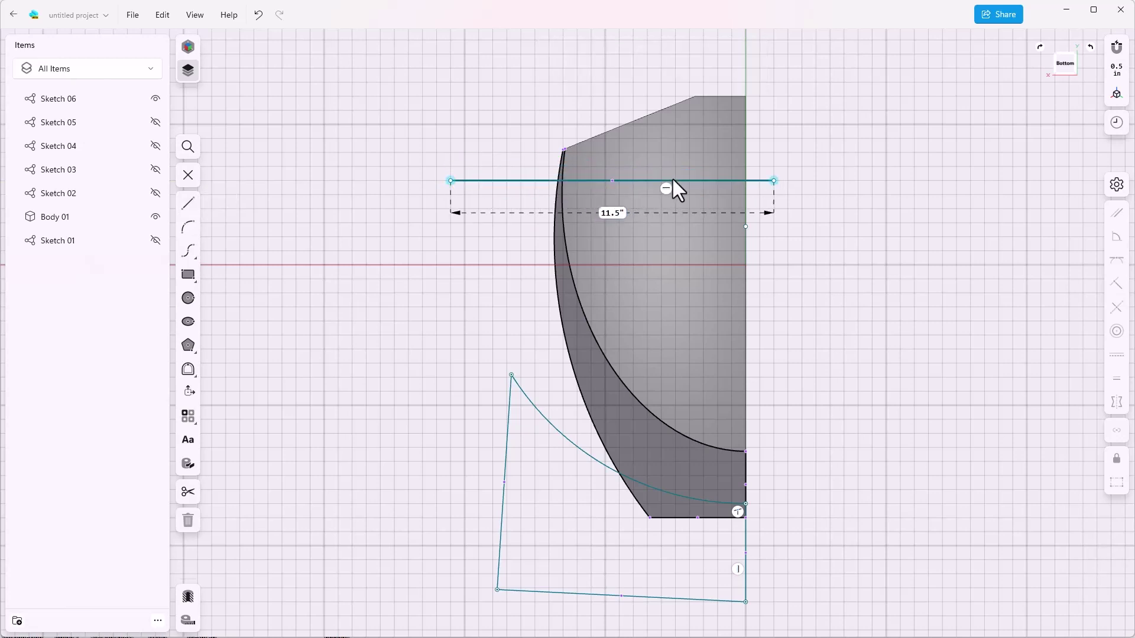
left_click(681, 181)
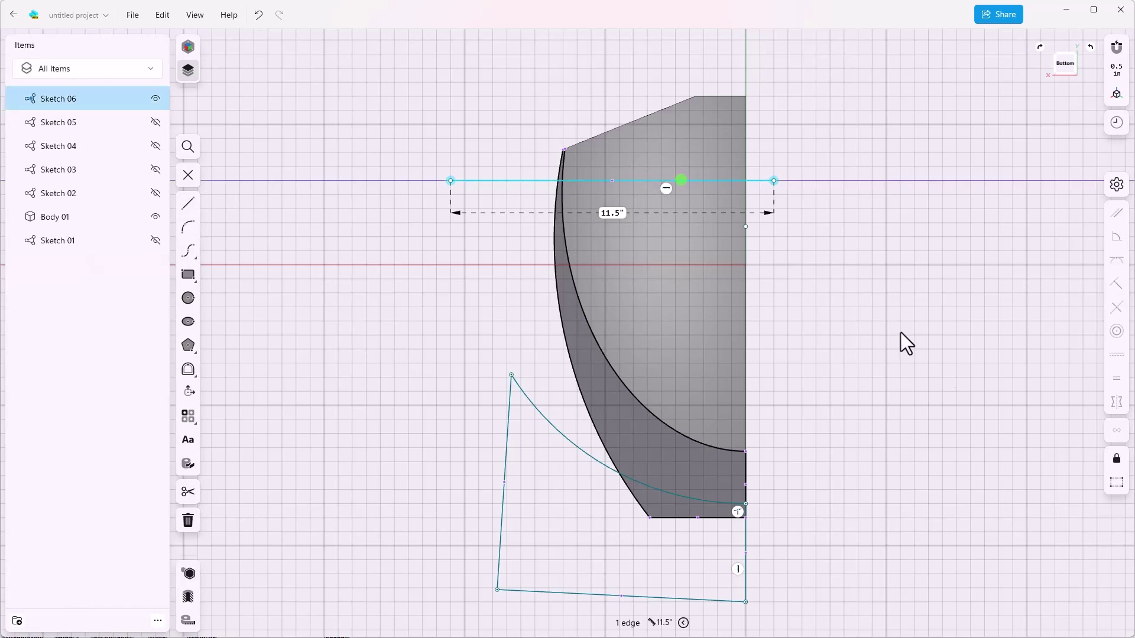
left_click(1118, 485)
Revolve both regions of the closed arc profile around the construction line, far enough to sweep through the body's narrow end.
key("v")
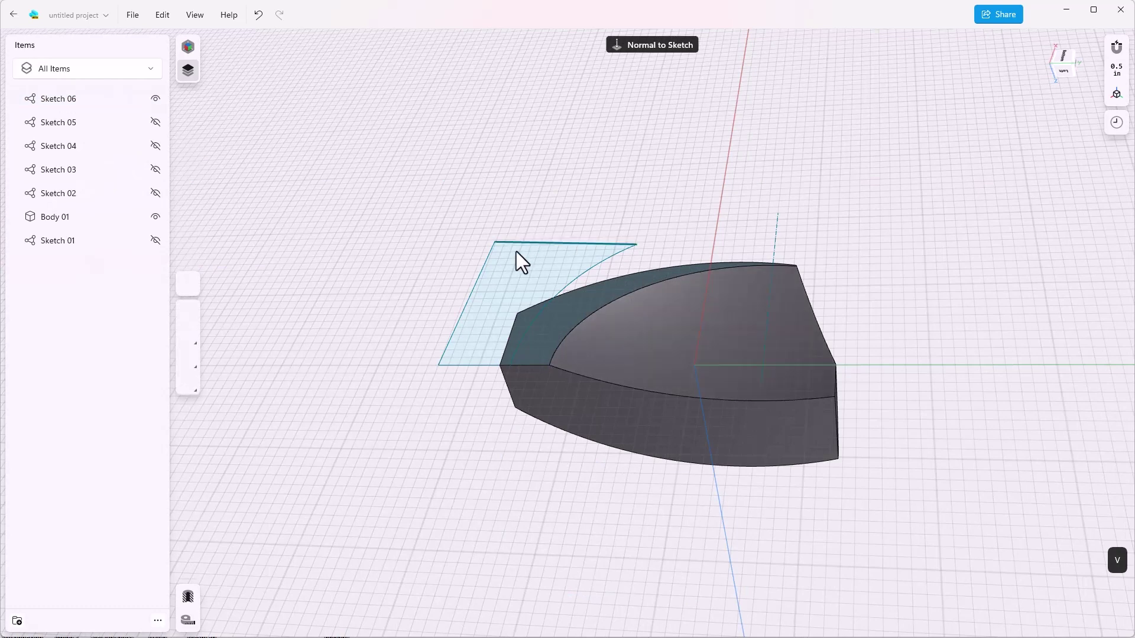
left_click(517, 260)
key("shift")
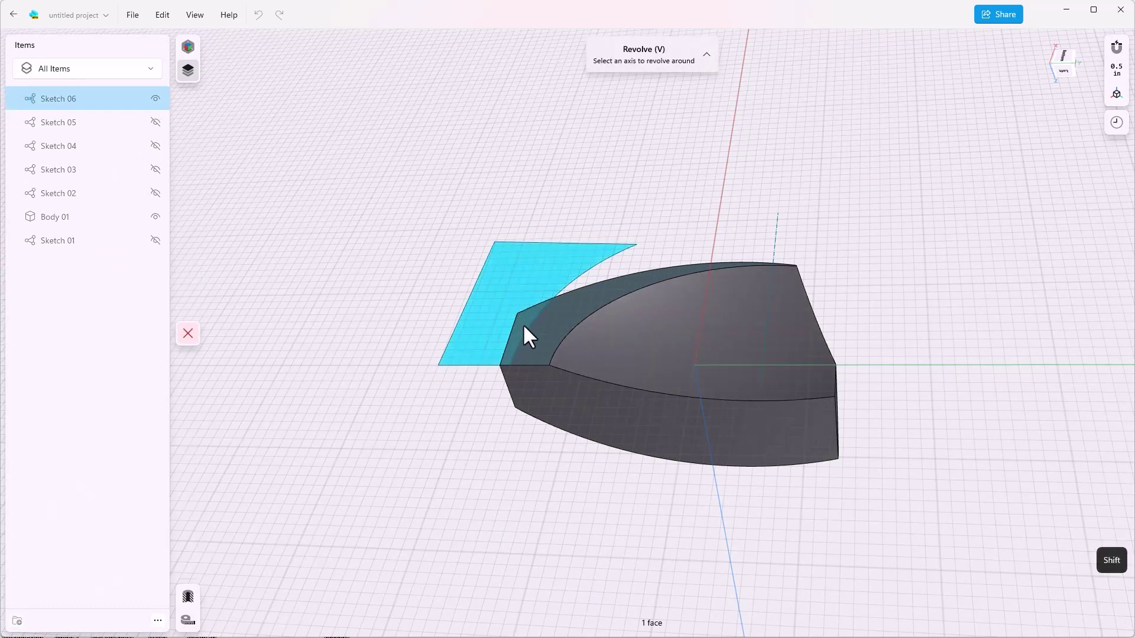
left_click(522, 325, "shift")
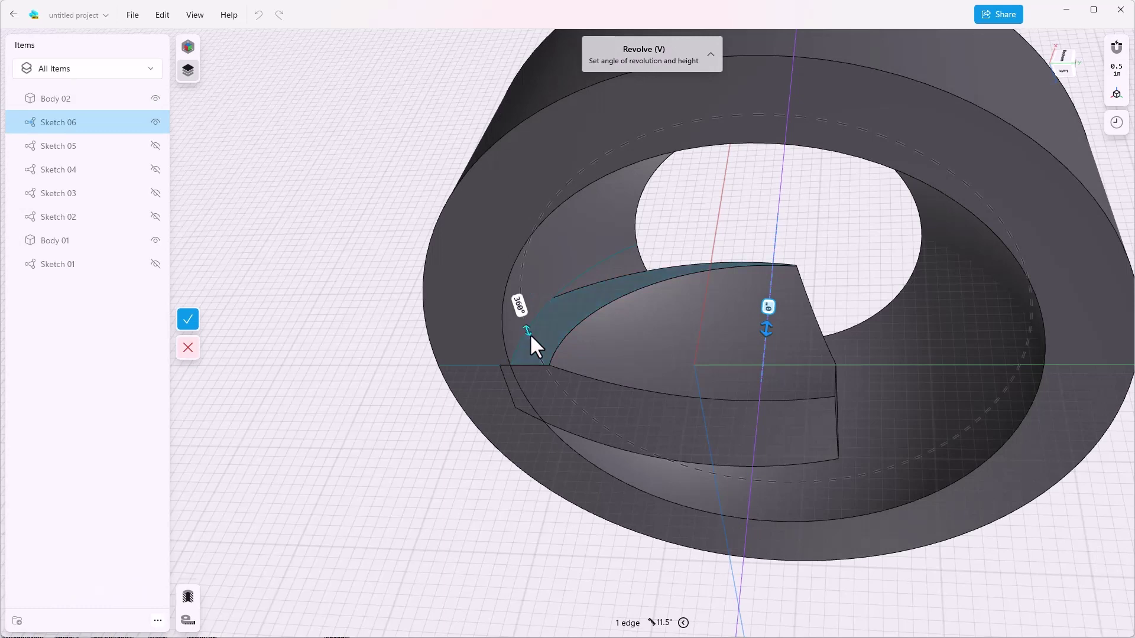
left_click(530, 333)
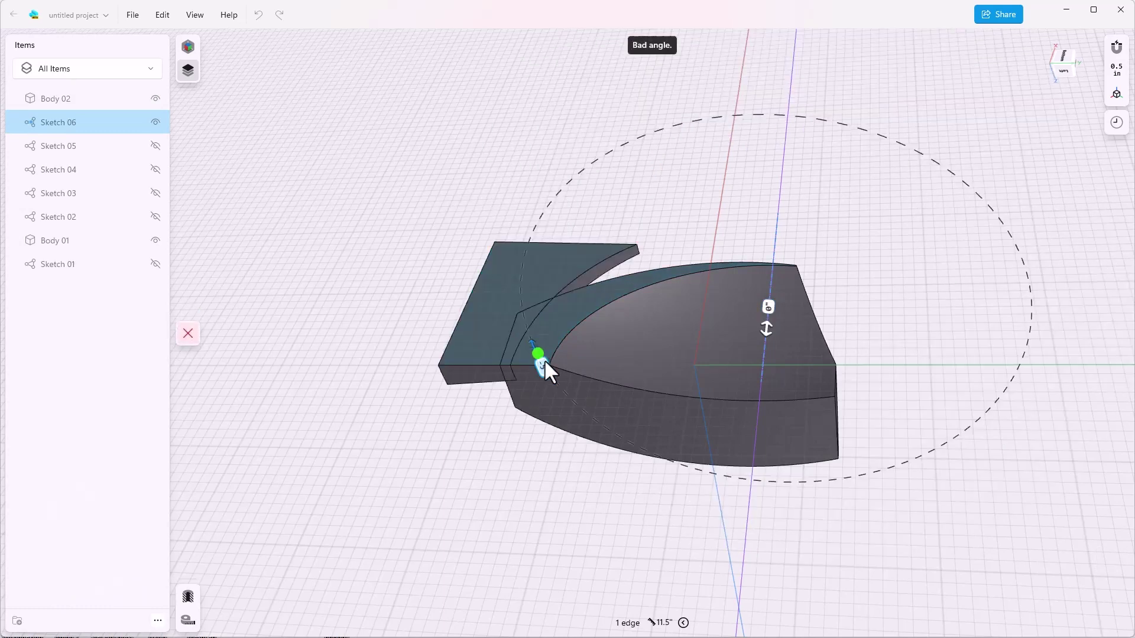
mouse_move(544, 360)
left_mouse_down()
mouse_move(576, 405)
mouse_move(621, 420)
left_mouse_up()
left_click(188, 319)
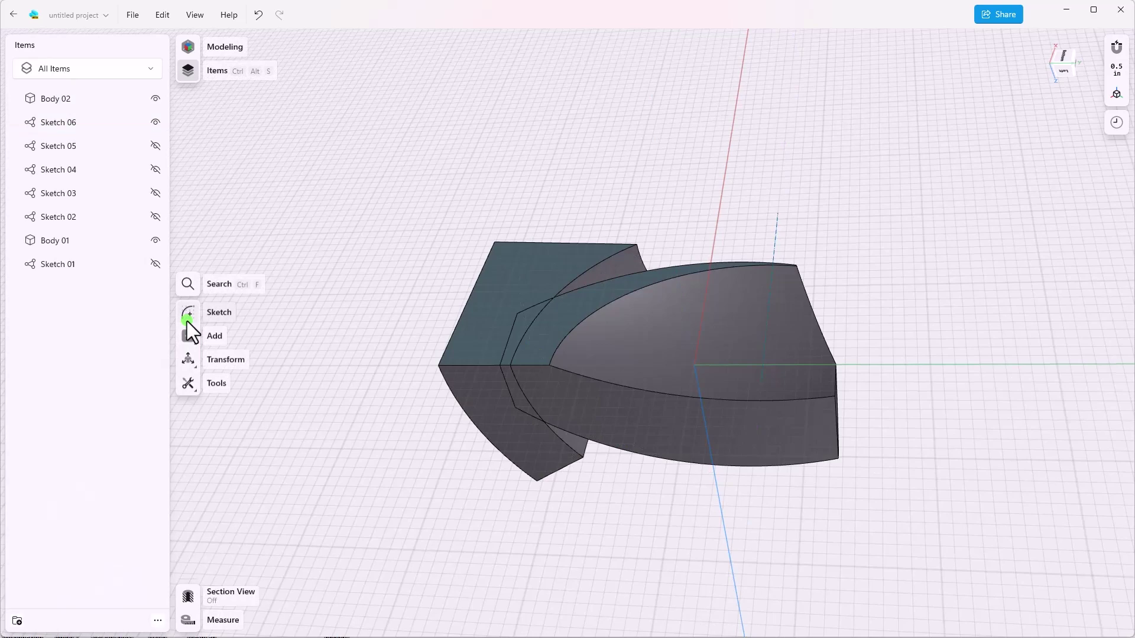
Subtract the newly revolved body from the original body to round its narrow end.
left_click(210, 381)
left_click(244, 422)
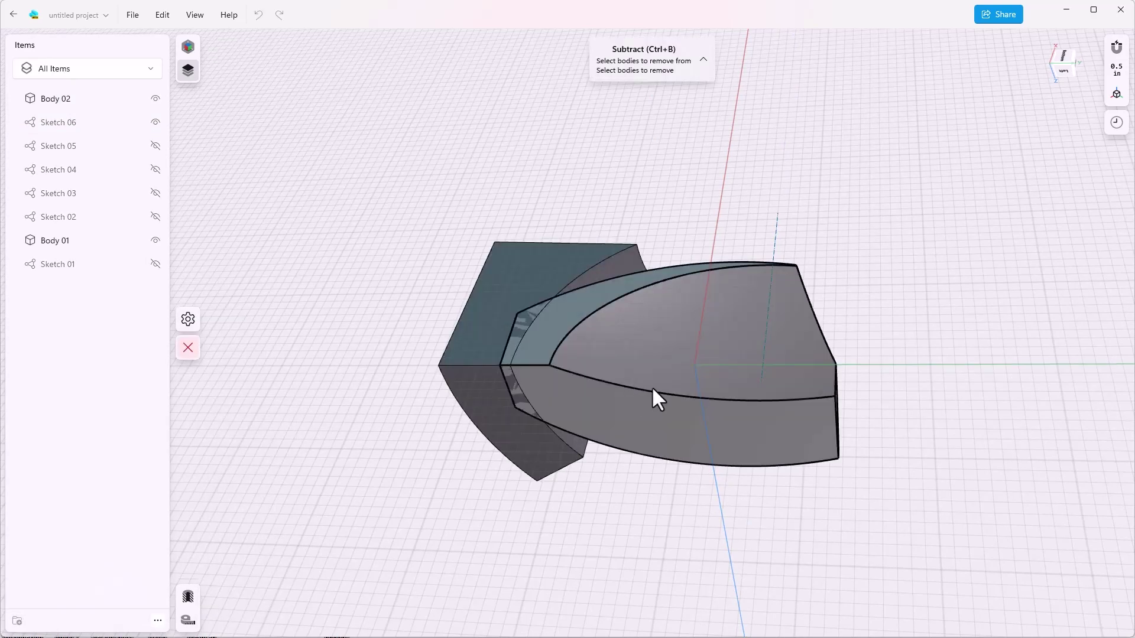
left_click(634, 406)
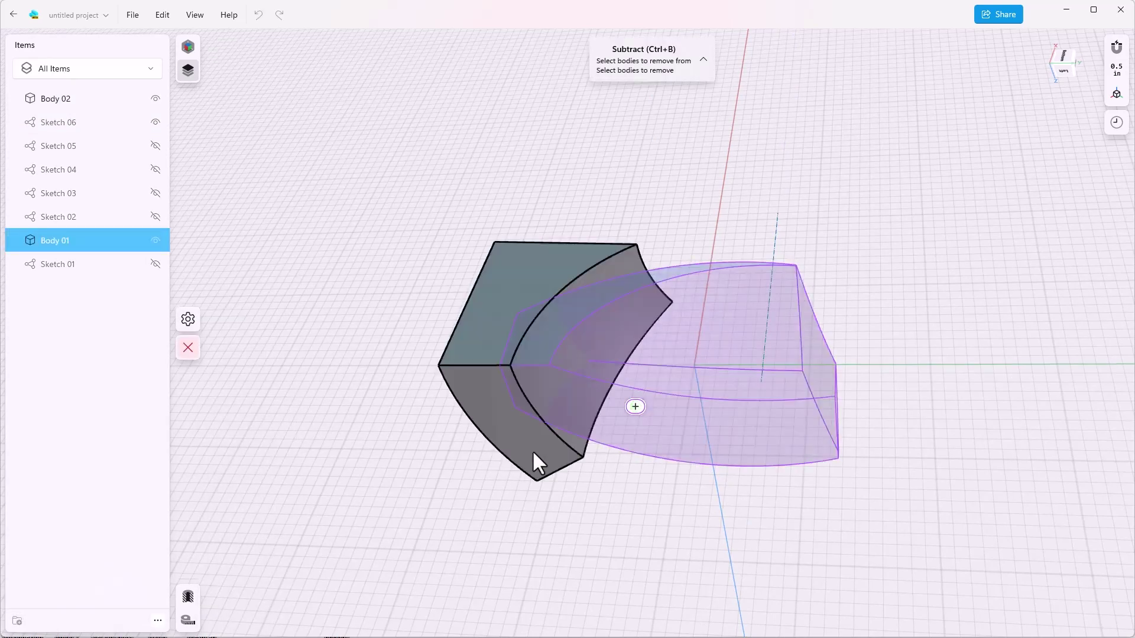
left_click(537, 453)
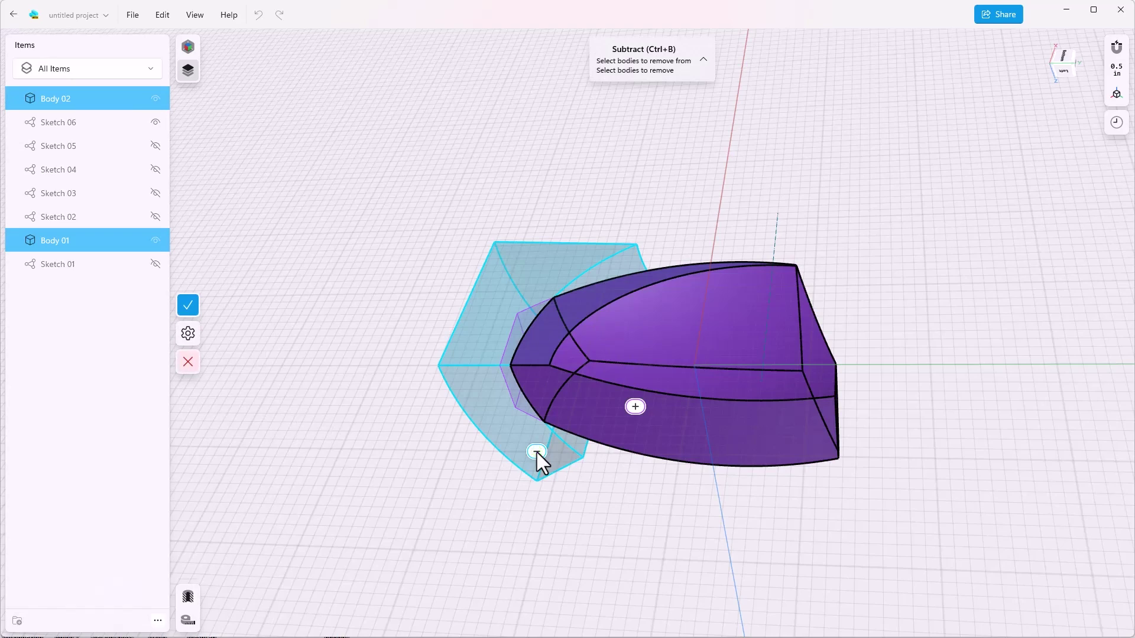
left_click(188, 305)
left_click(406, 406)
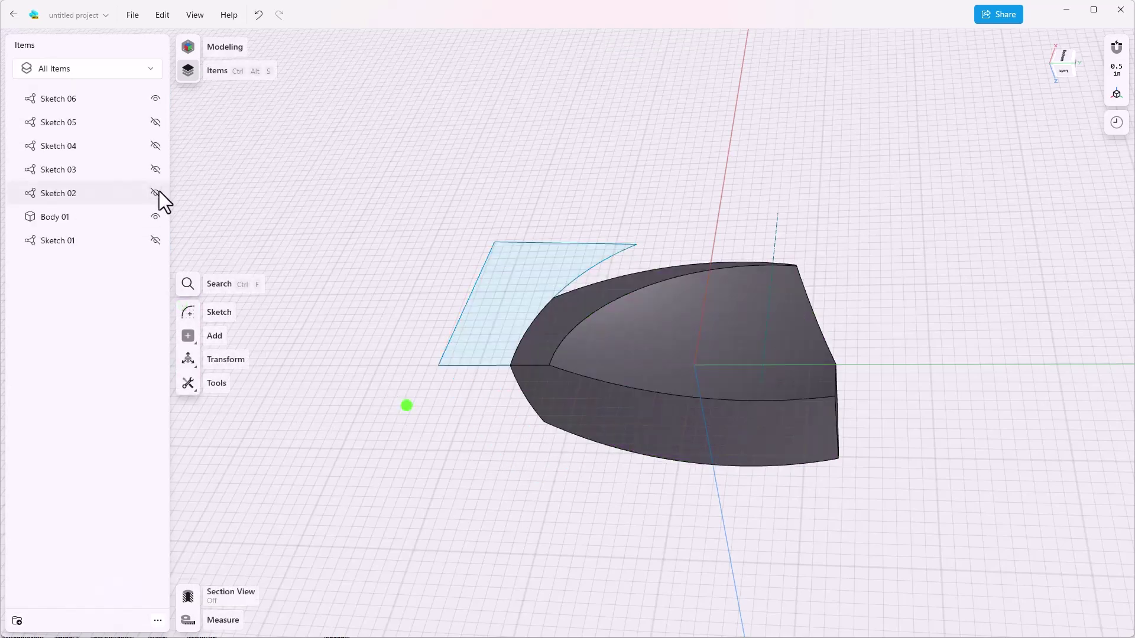
Hide Sketch 06 so that only the trimmed body is shown.
left_click(158, 99)
right_click_drag(332, 143, 332, 143)
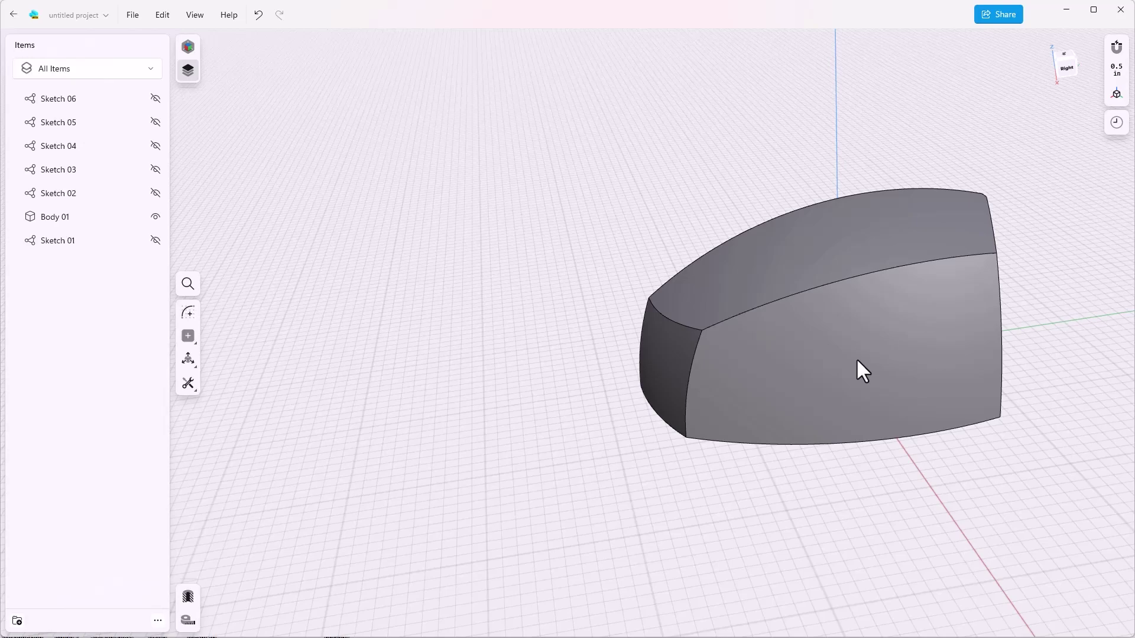
right_click_drag(985, 349, 885, 359)
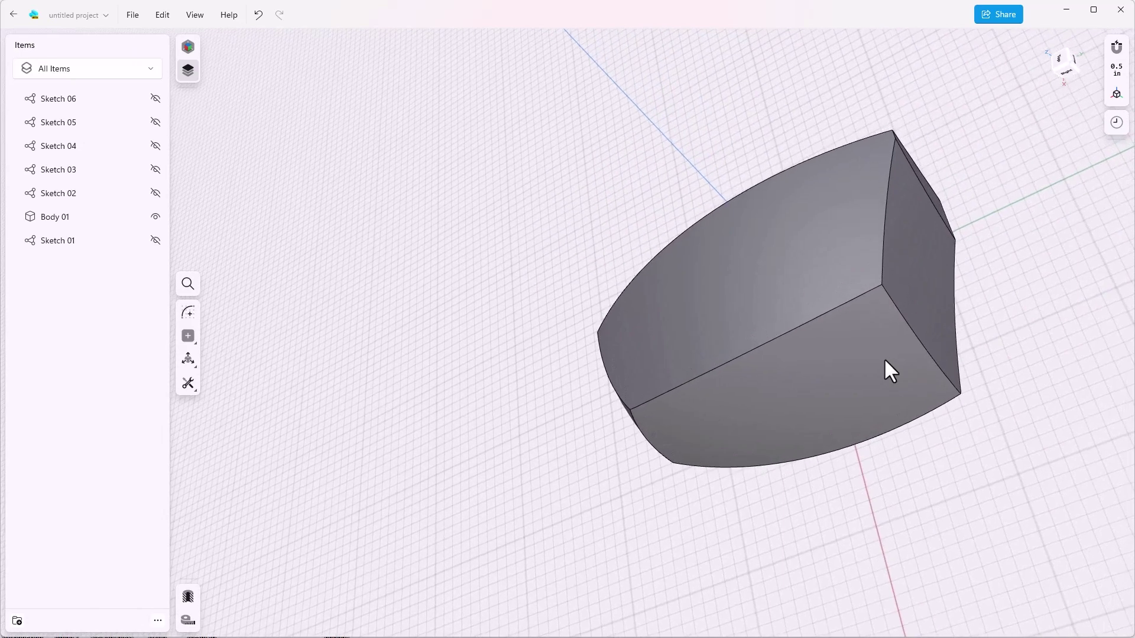